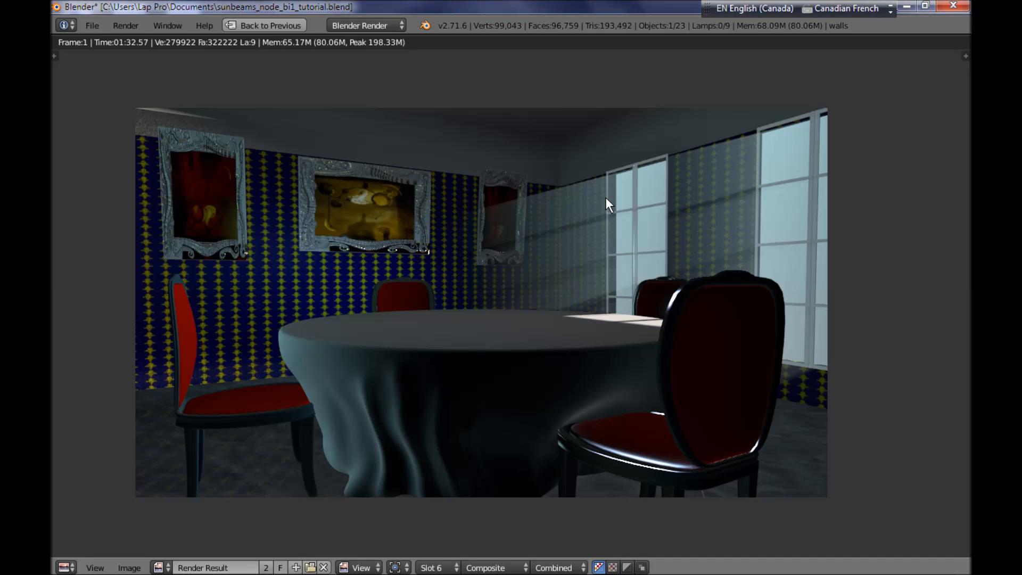
Step: Examine the finished sun beams compositing setup in a maximized node editor, including the Sun Beams, RGB Curves and Multiply nodes
key(ctrl+Up)
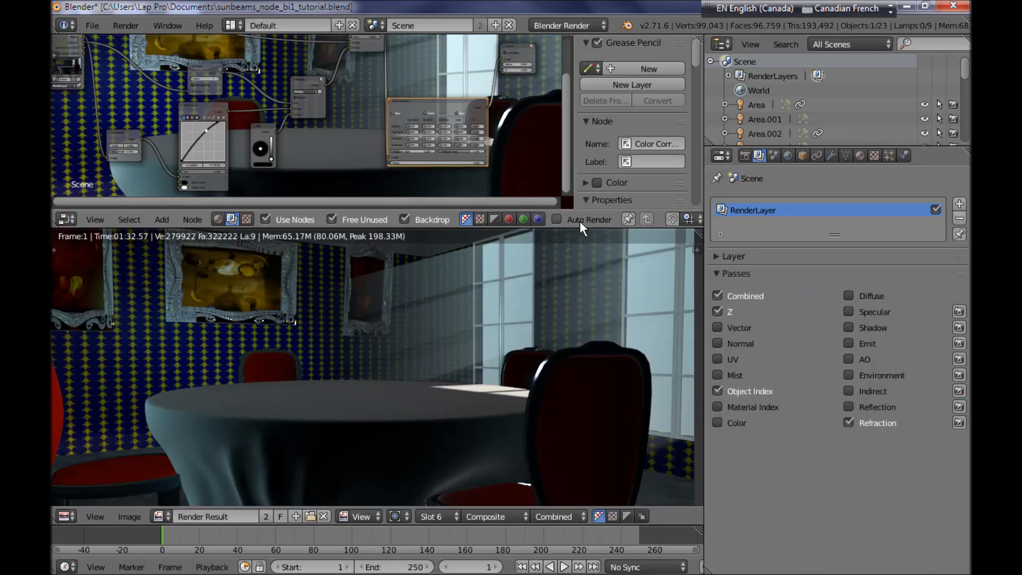
key(ctrl+Up)
mouse_move(372, 203)
middle_down()
mouse_move(391, 200)
mouse_move(381, 203)
middle_up()
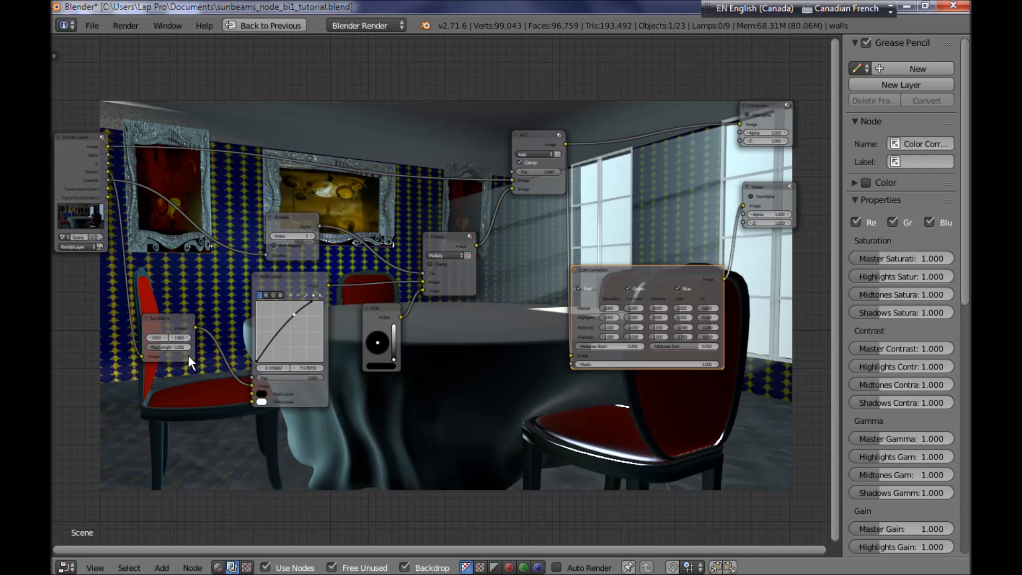
click(162, 327)
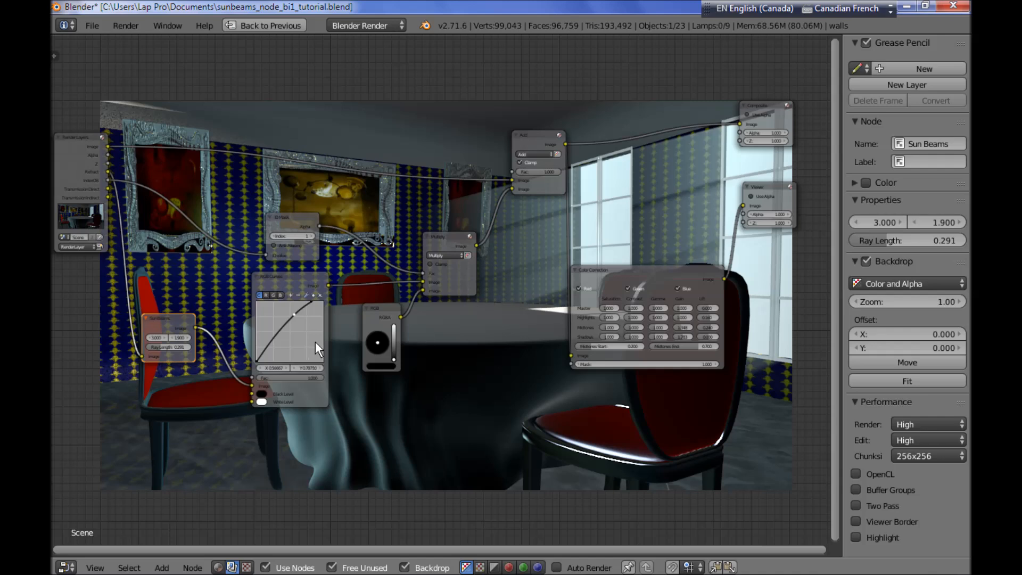
click(301, 277)
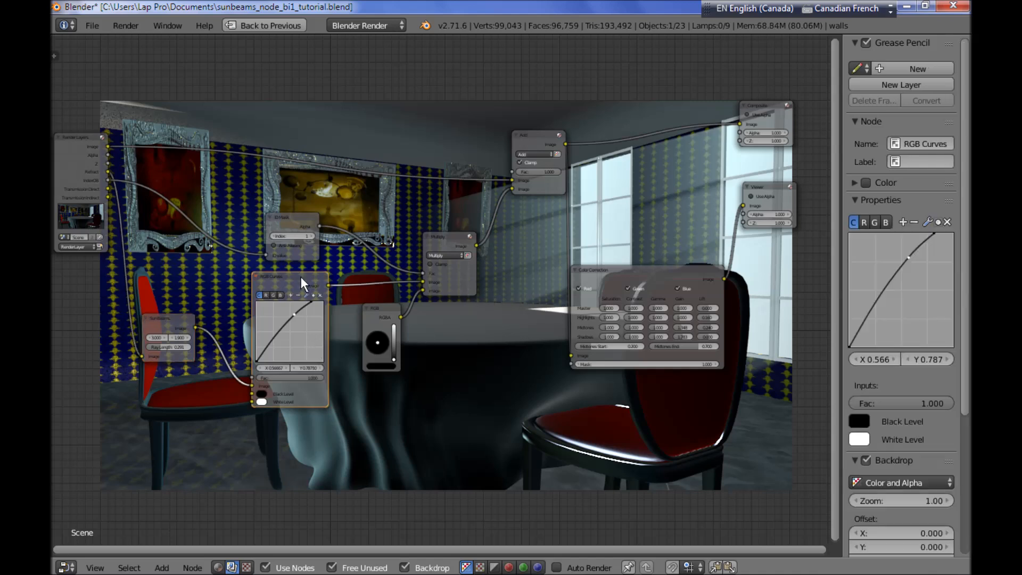
drag(301, 278, 296, 299)
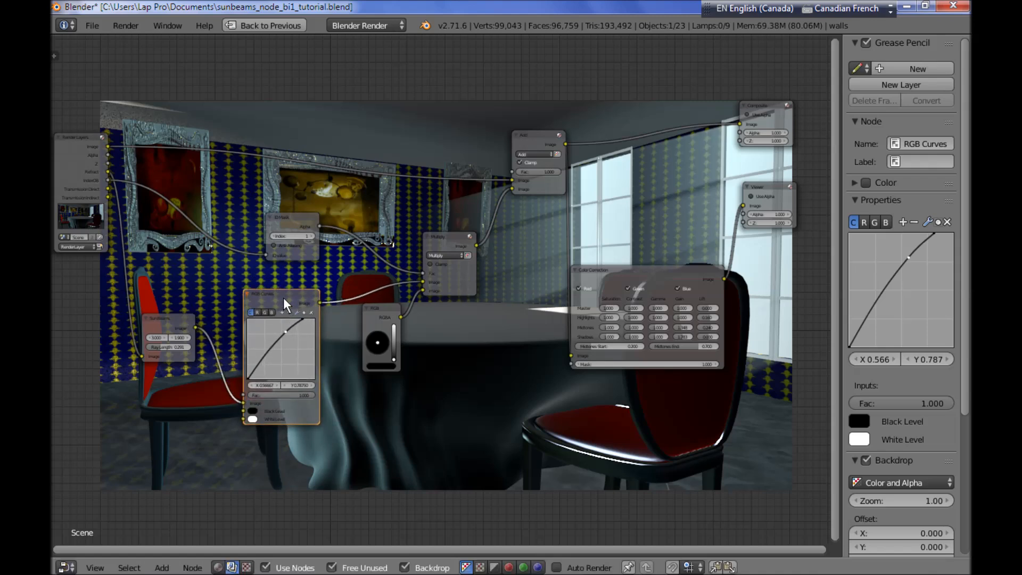
drag(288, 302, 296, 294)
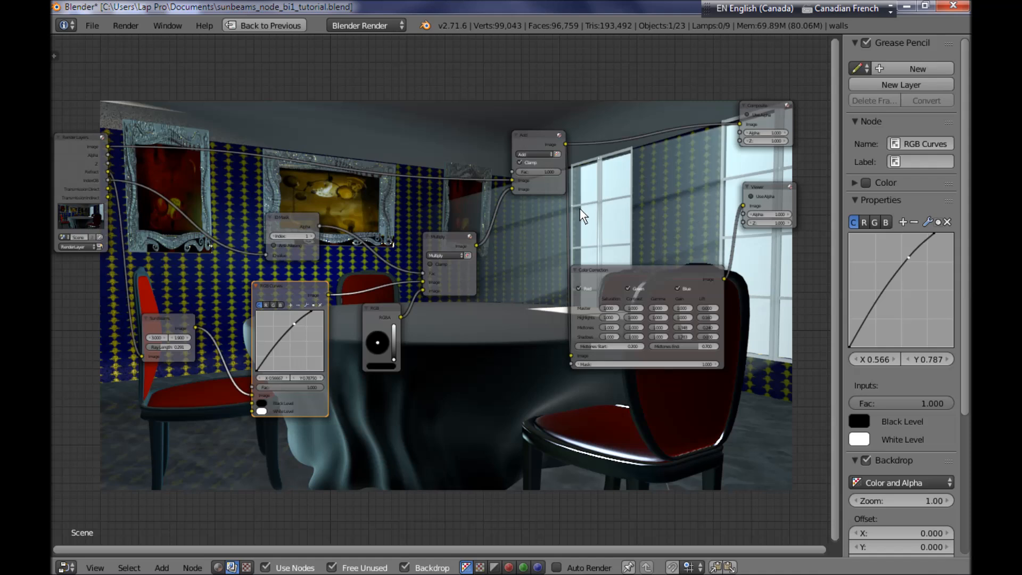
drag(448, 239, 455, 223)
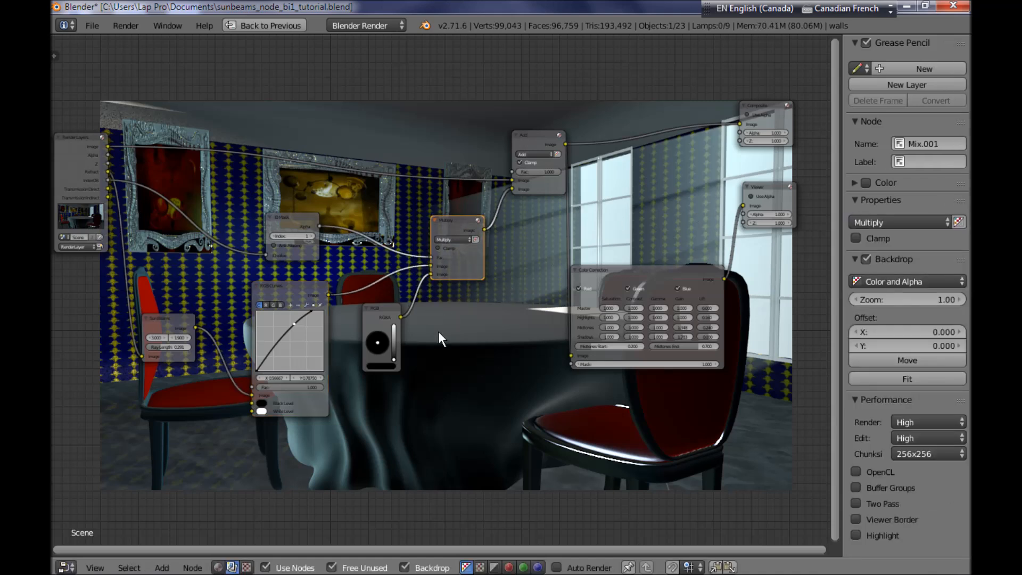
Step: Delete all nodes between the Render Layers node and the Composite and Viewer nodes
middle_drag(432, 338, 425, 364)
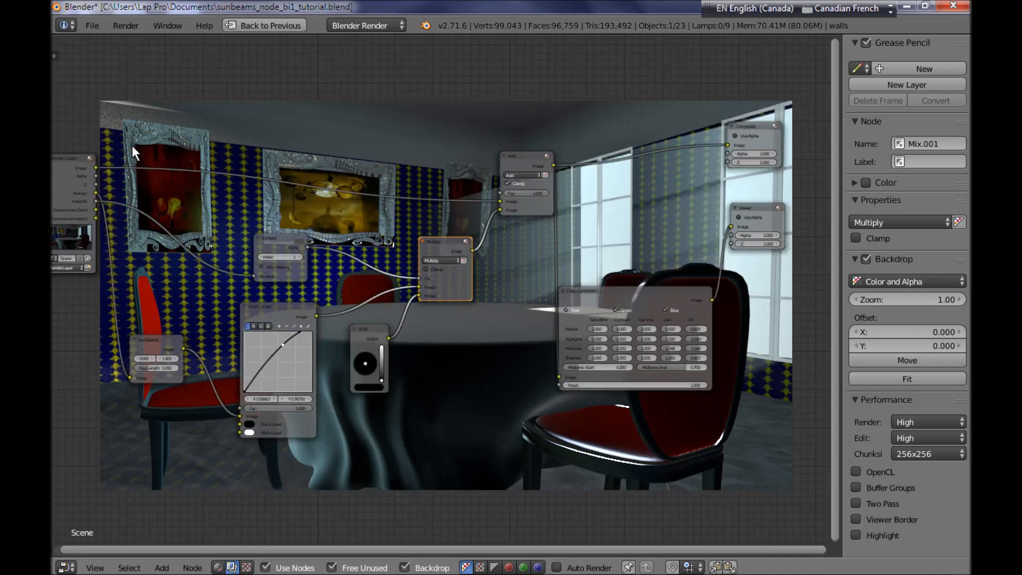
key(b)
drag(114, 130, 698, 448)
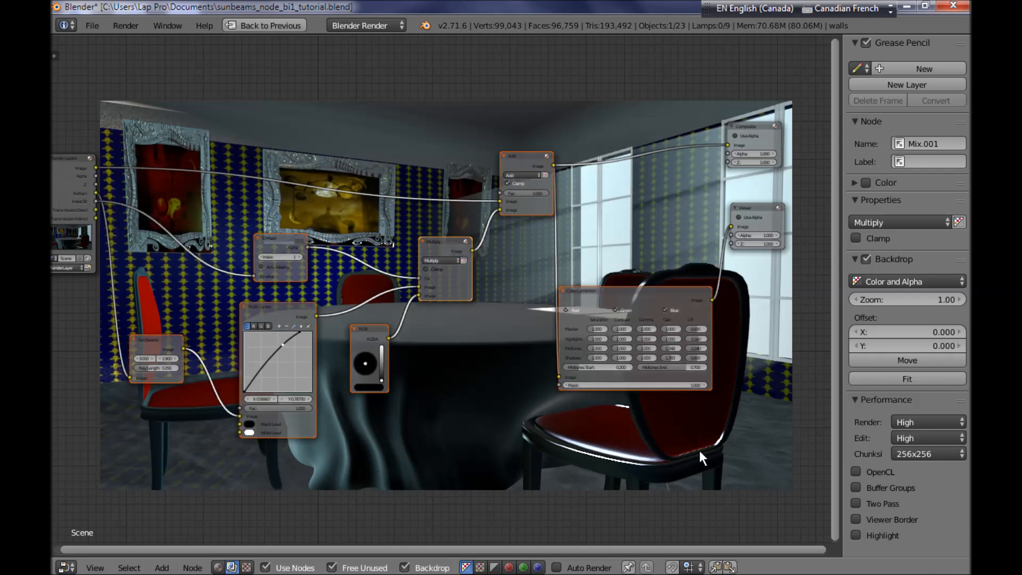
key(x)
middle_drag(364, 288, 390, 289)
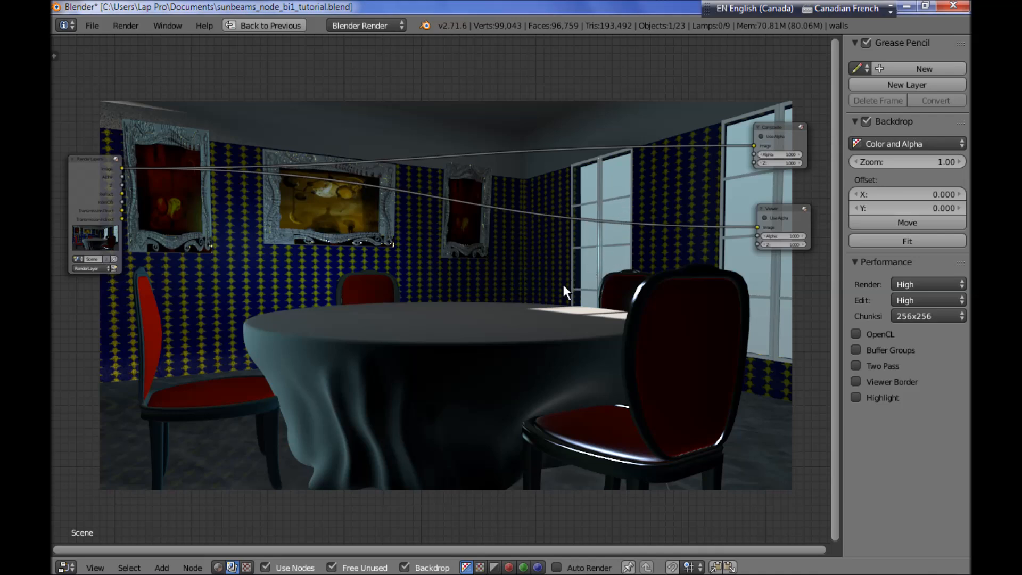
Step: Check the render layer's enabled passes, especially Refraction, and return to the maximized node editor
key(ctrl+Up)
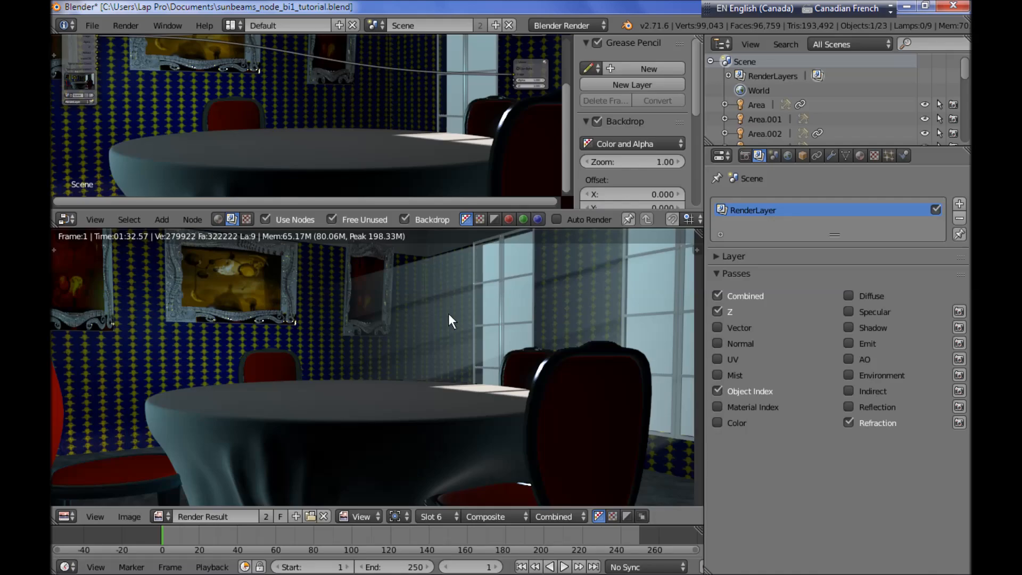
key(ctrl+Up)
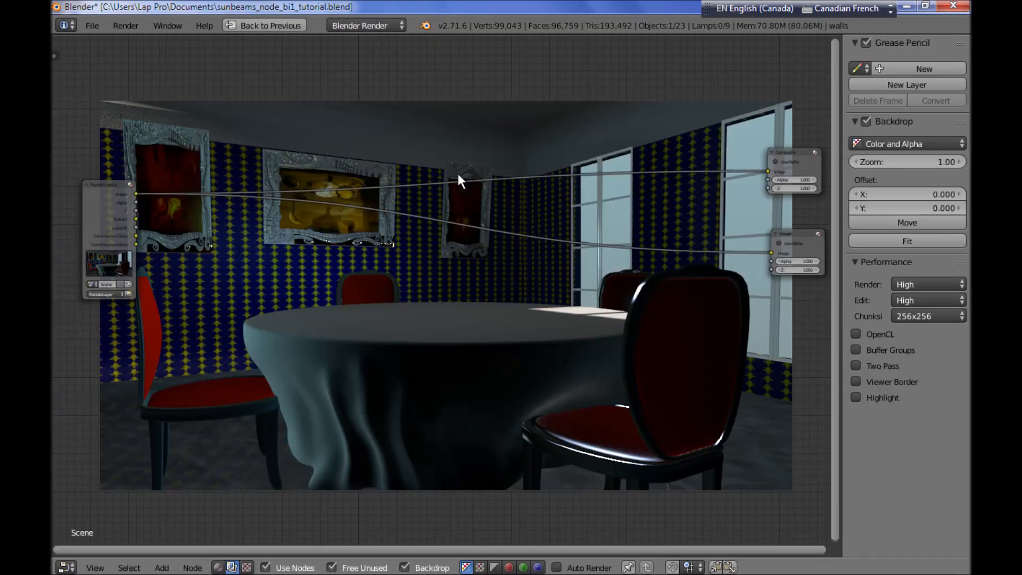
key(ctrl+Up)
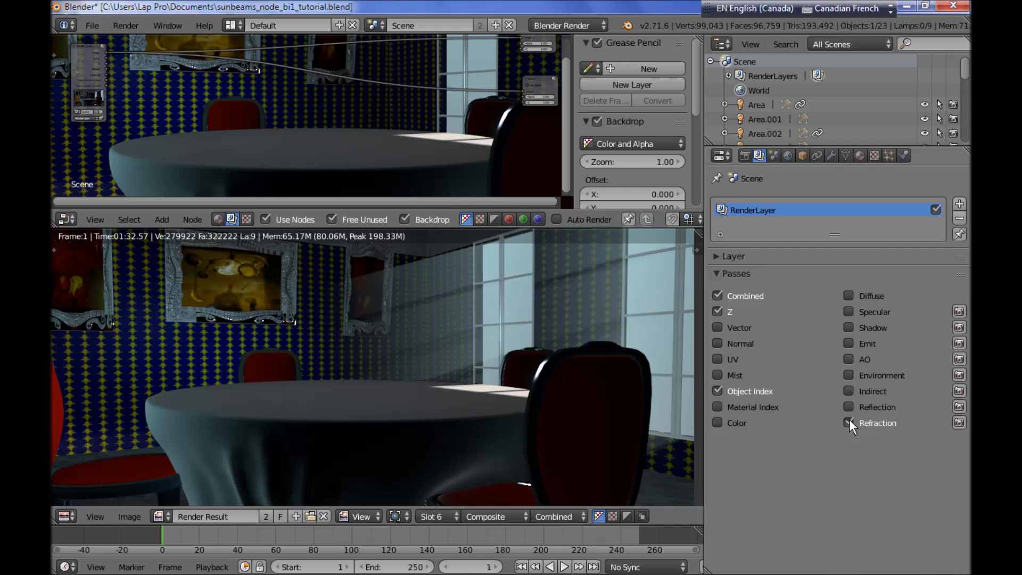
key(ctrl+Up)
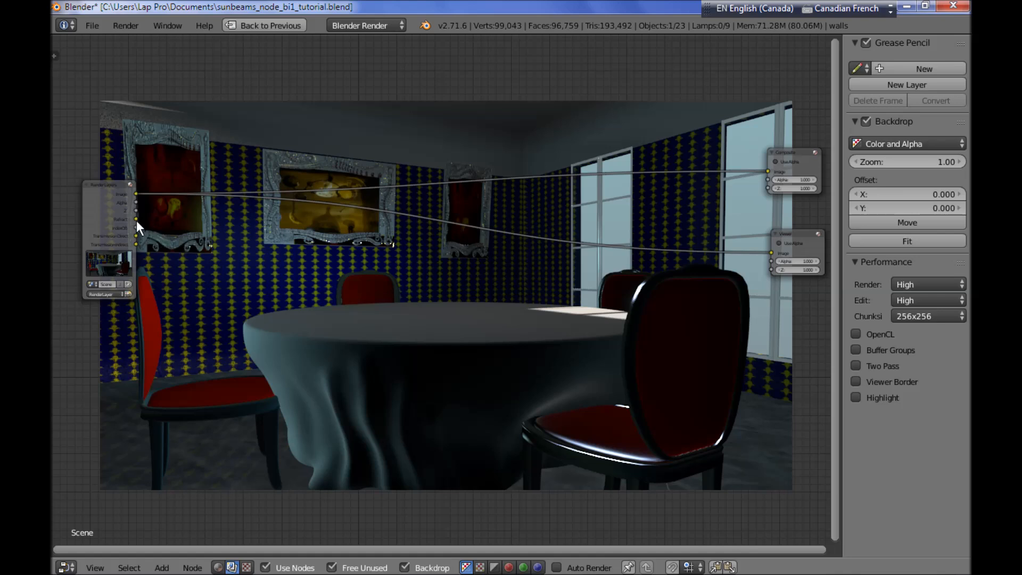
Step: Connect the Render Layers node's Refract output to the Viewer and insert a Sun Beams filter node on that link
drag(136, 218, 769, 253)
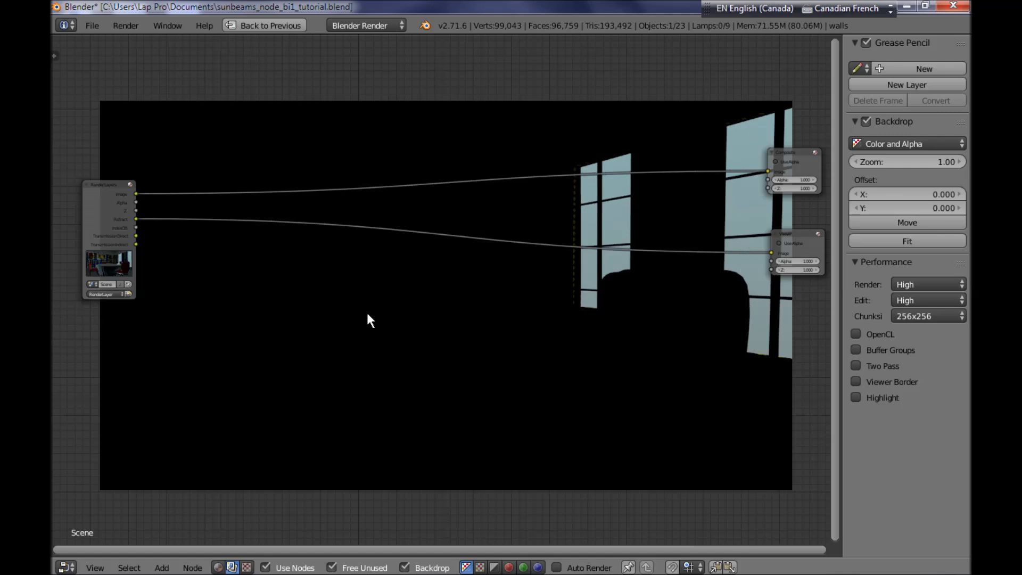
key(shift+a)
mouse_move(266, 282)
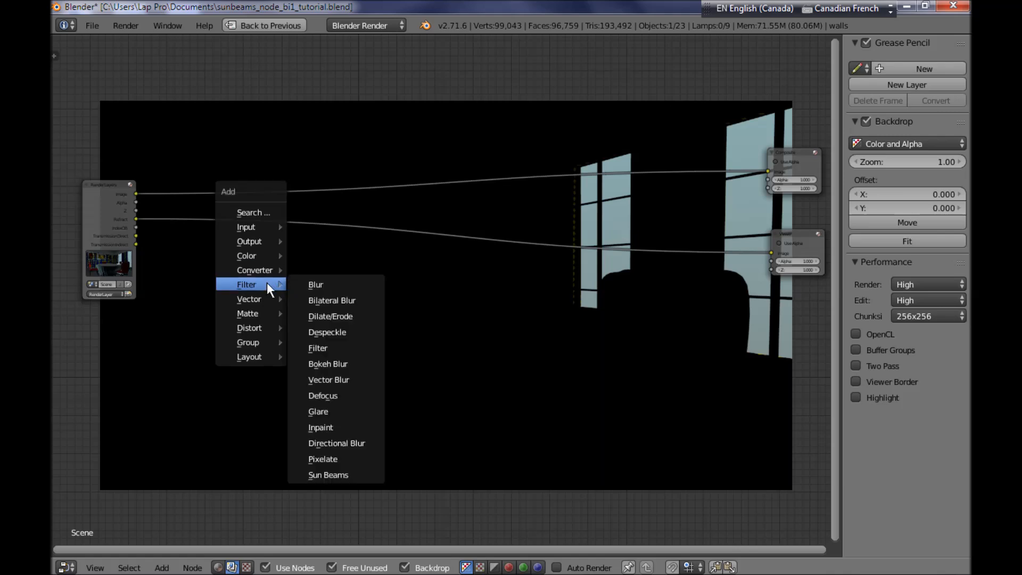
click(360, 474)
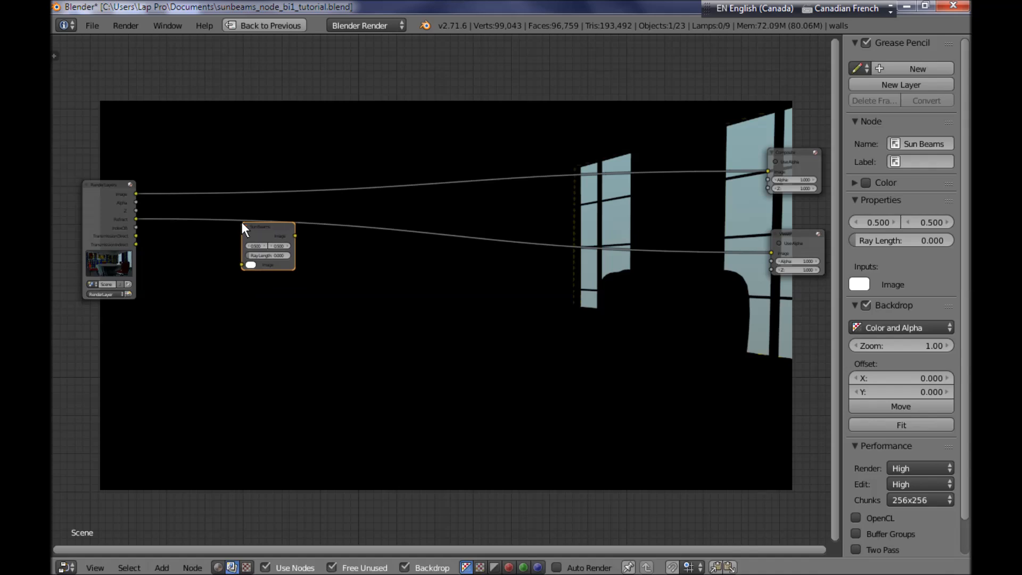
click(294, 221)
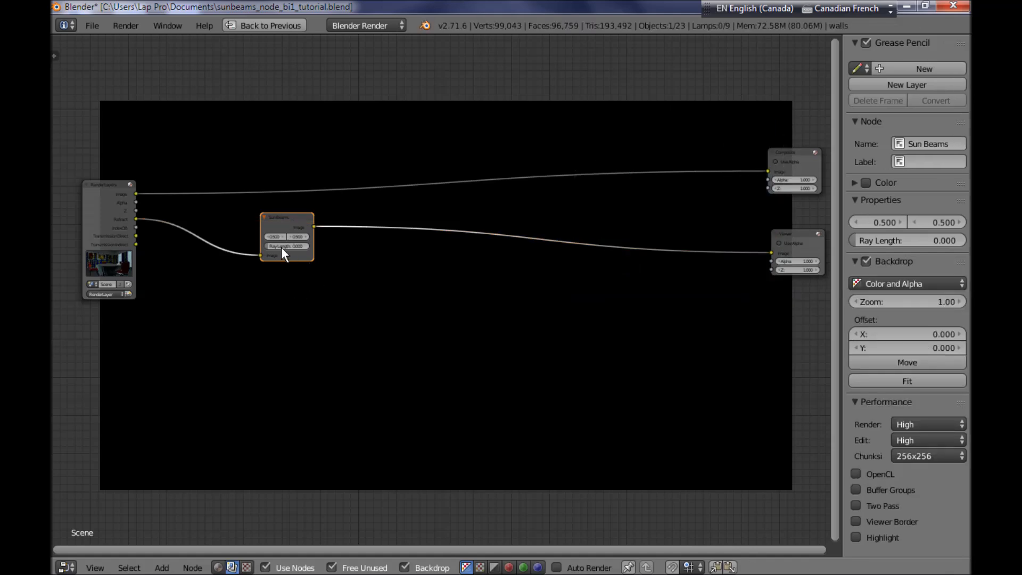
Step: Set the Sun Beams node's source position to 1.100, 1.100 and its ray length to 0.464
drag(268, 245, 280, 246)
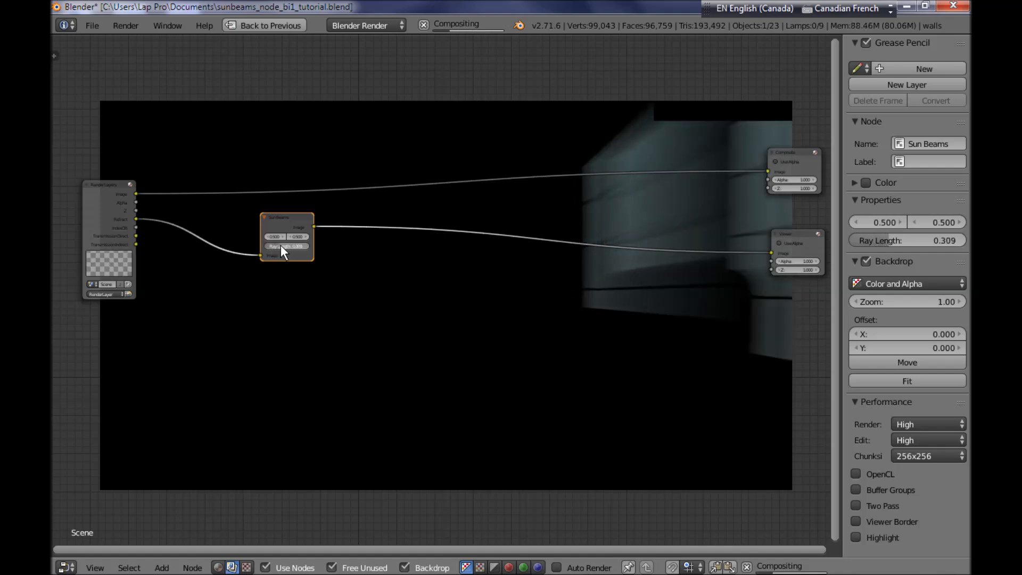
drag(276, 237, 303, 233)
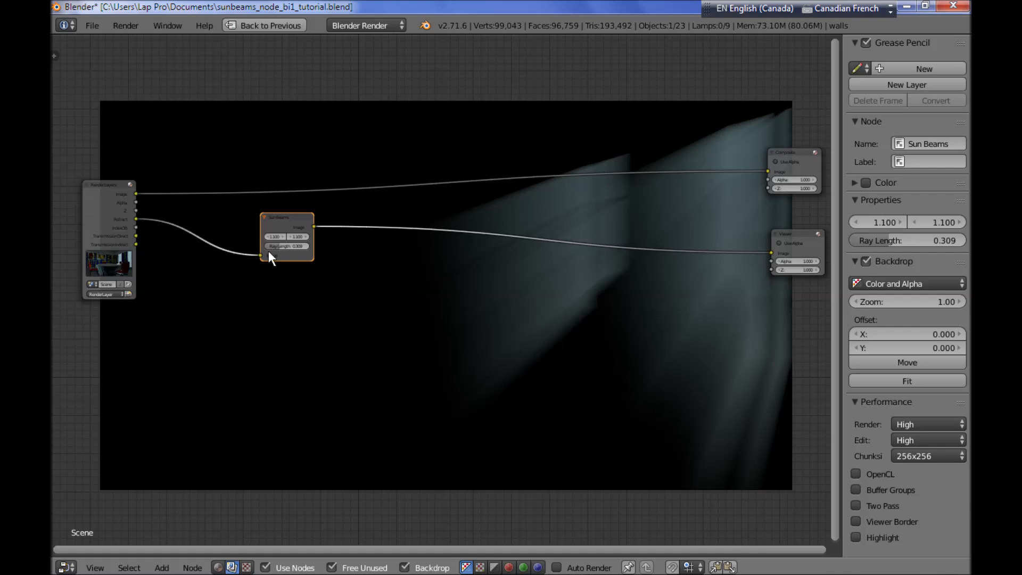
drag(281, 245, 288, 246)
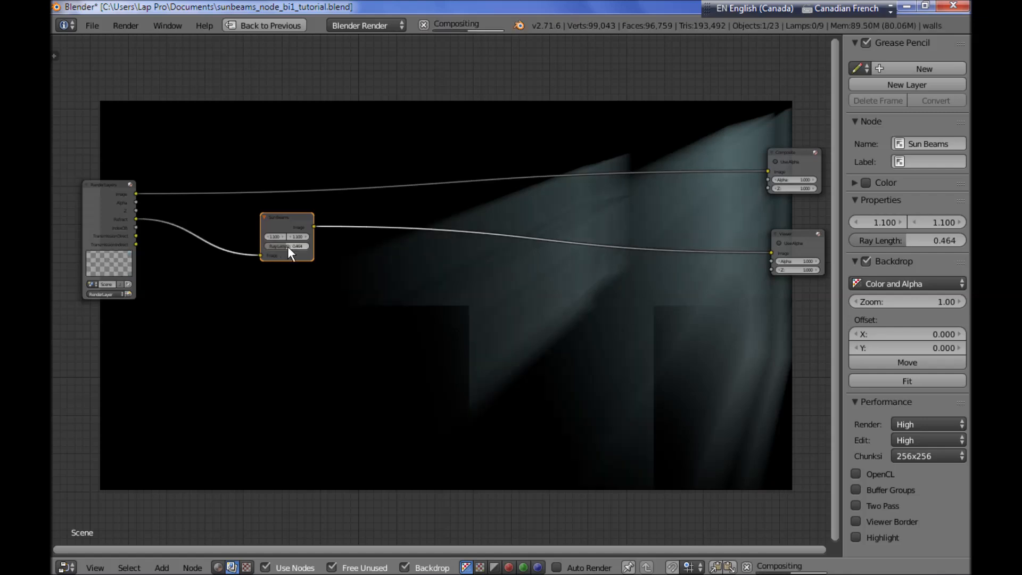
Step: Insert a Mix node between Render Layers and Composite, and feed the Sun Beams output into its second Image input
middle_drag(561, 345, 528, 363)
key(shift+a)
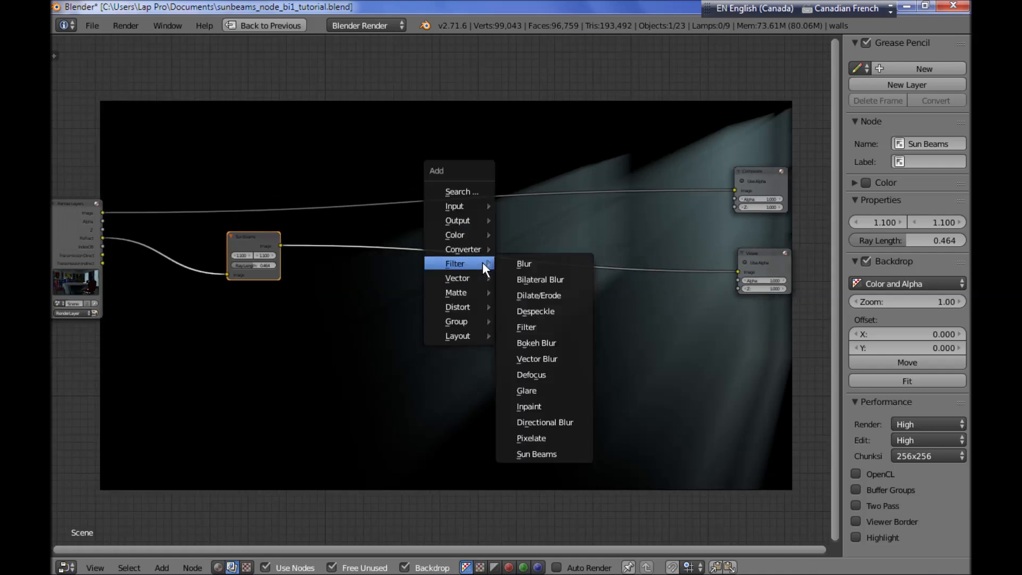
mouse_move(487, 235)
click(536, 235)
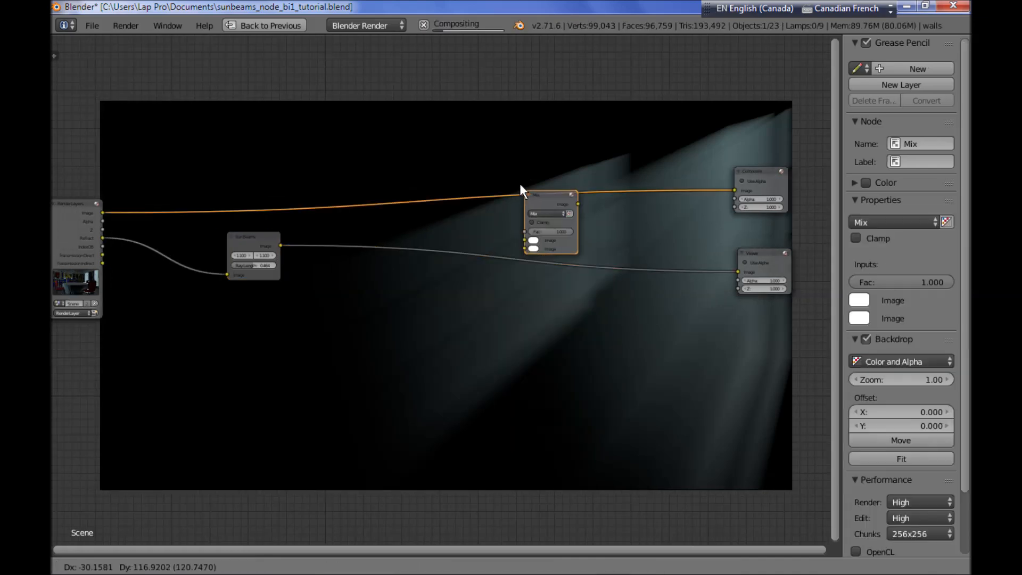
click(514, 185)
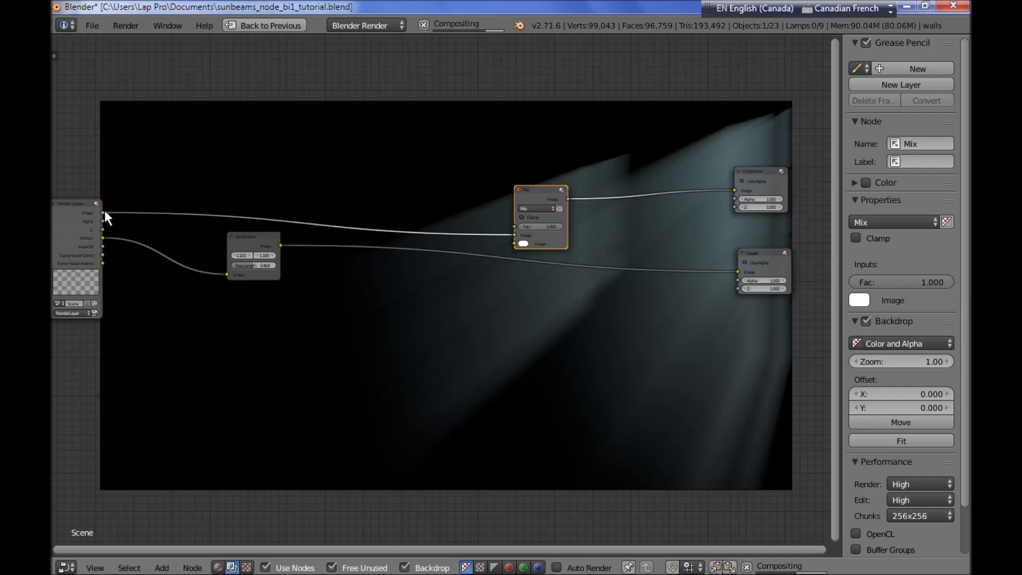
drag(91, 219, 187, 202)
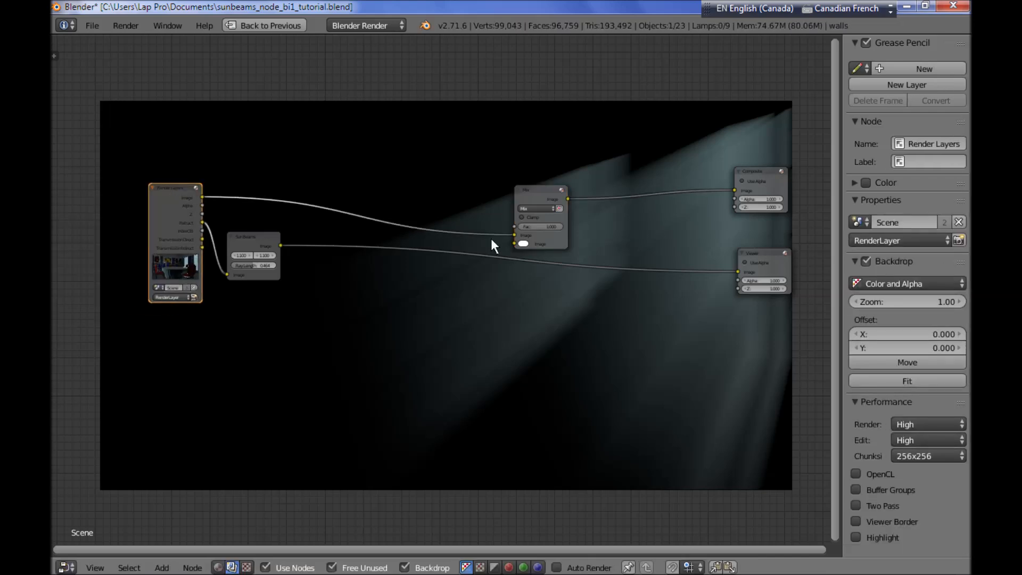
drag(281, 246, 513, 243)
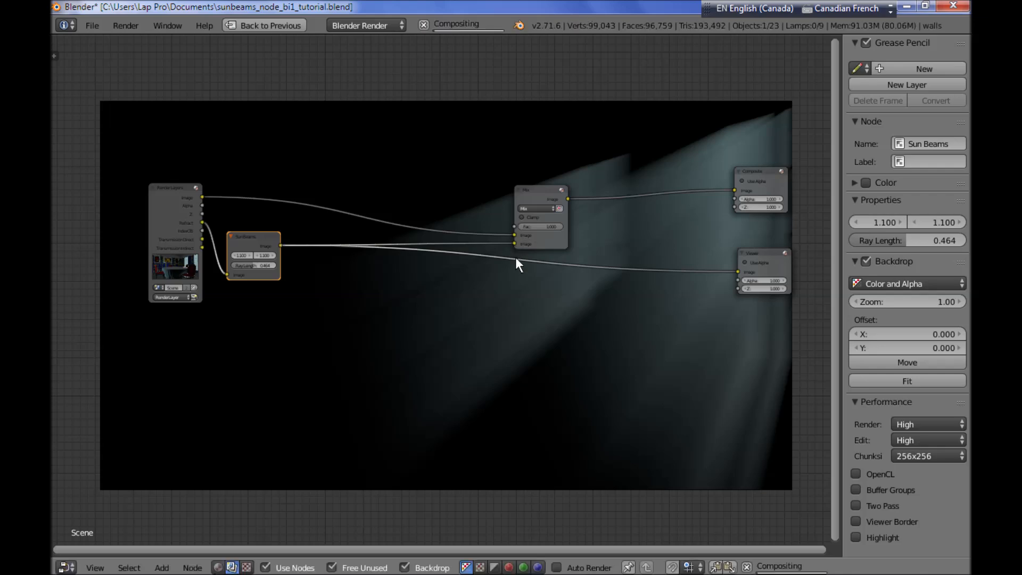
Step: Feed the Viewer from the Mix node instead of Sun Beams, and set the Mix node's blend type to Add
ctrl+right_drag(596, 253, 572, 289)
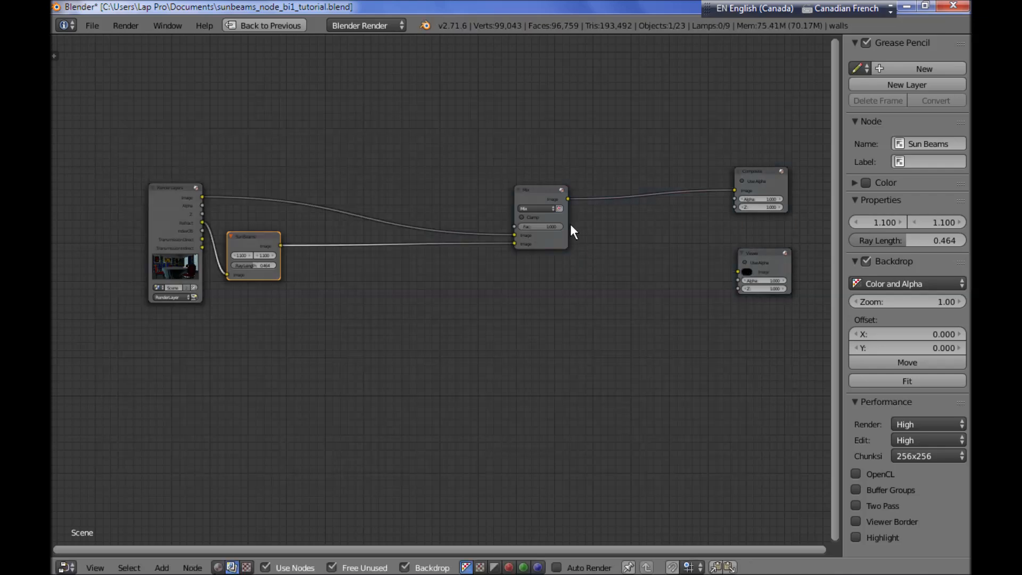
drag(568, 198, 740, 270)
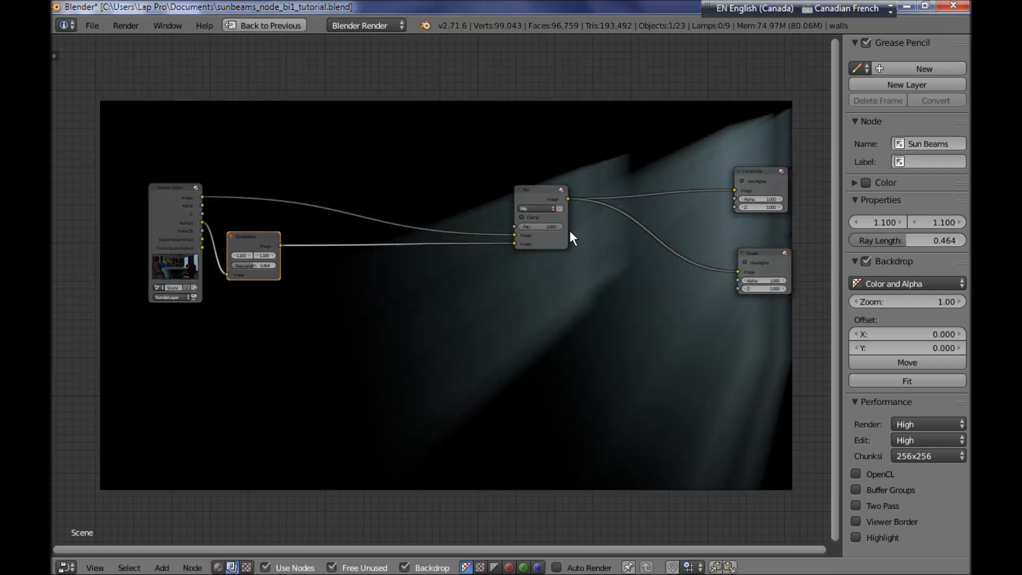
click(551, 209)
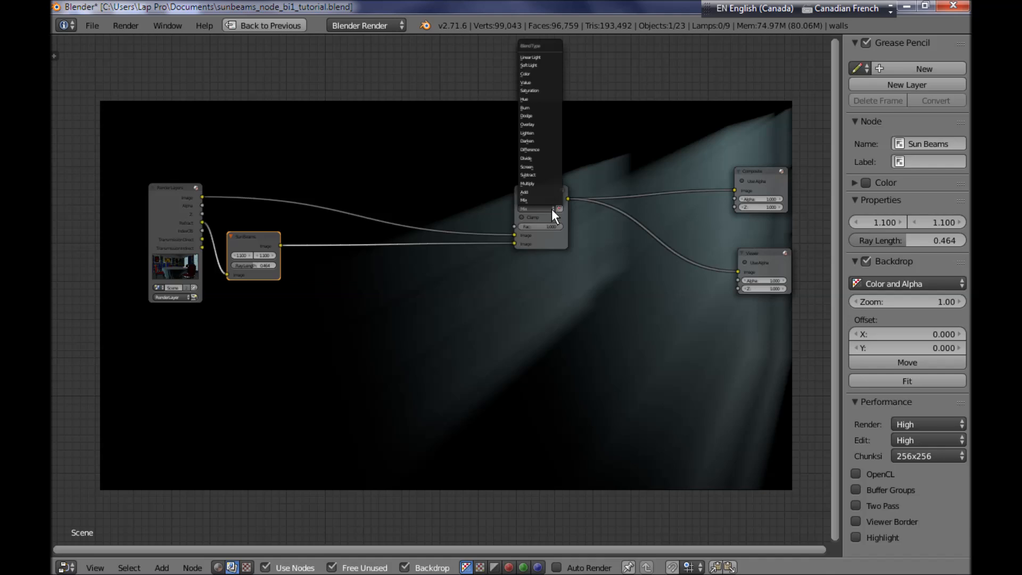
click(546, 193)
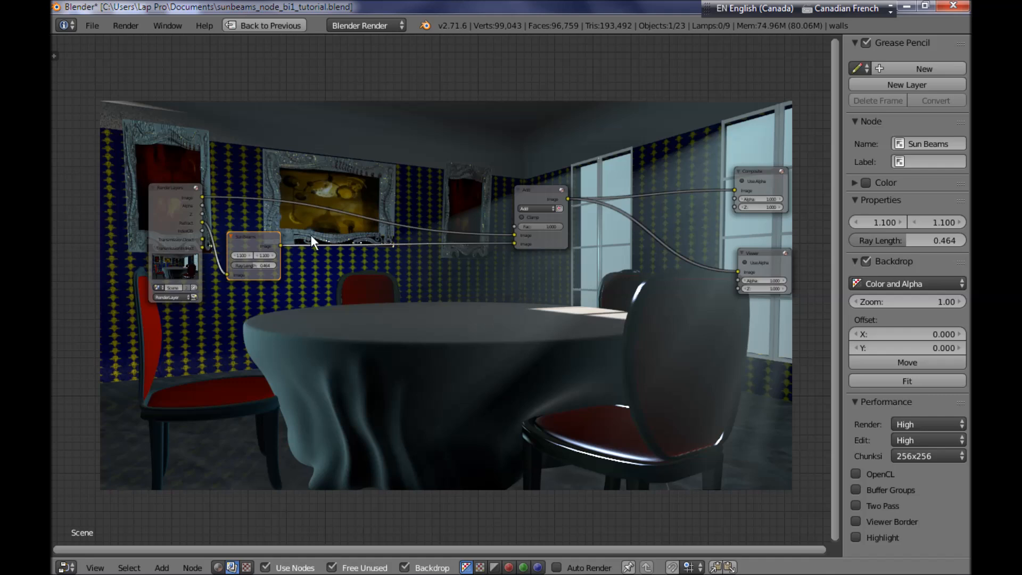
Step: Move the Sun Beams node lower and insert an RGB Curves node between it and the Add node
drag(261, 235, 303, 329)
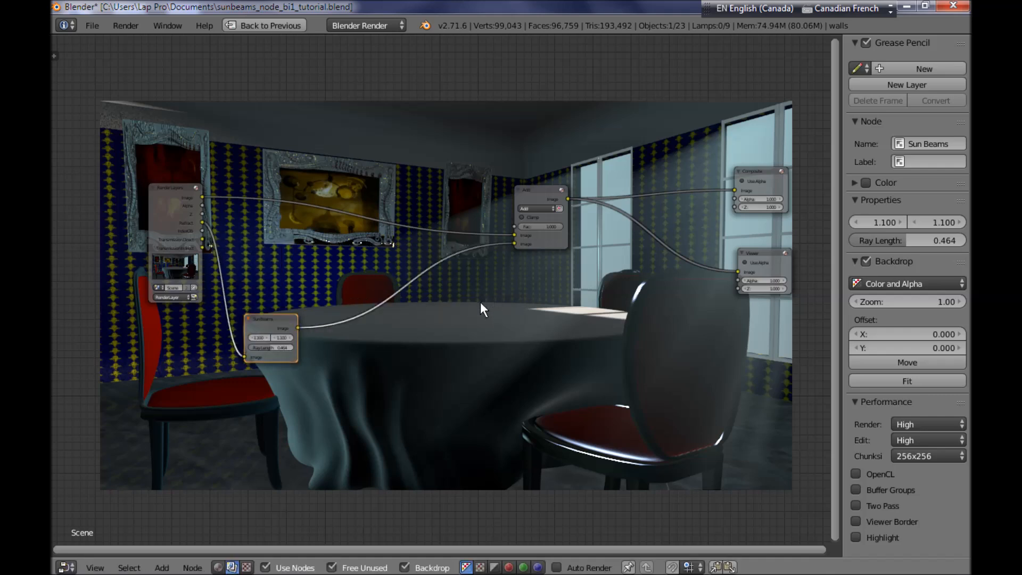
key(shift+a)
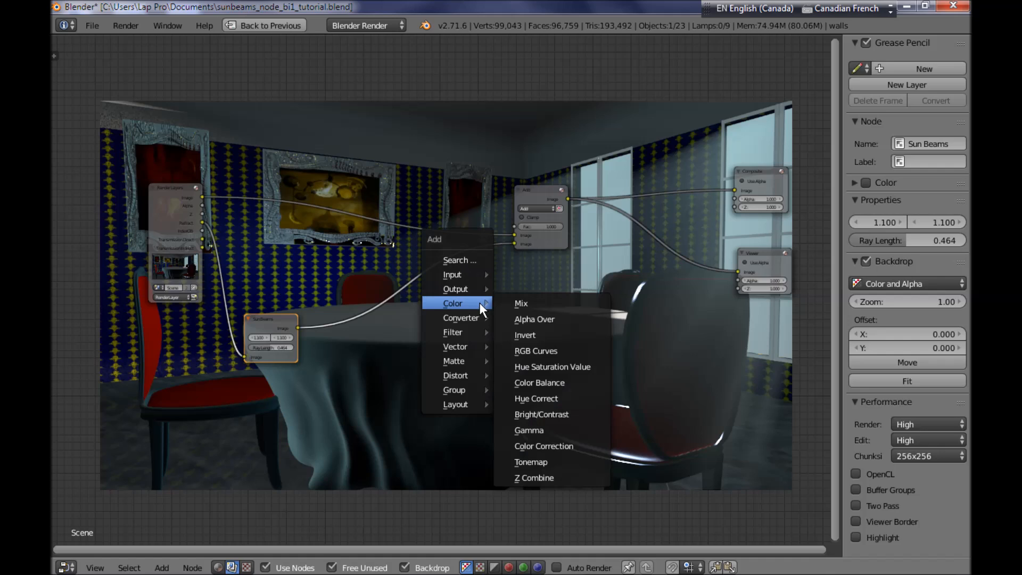
click(572, 352)
click(351, 283)
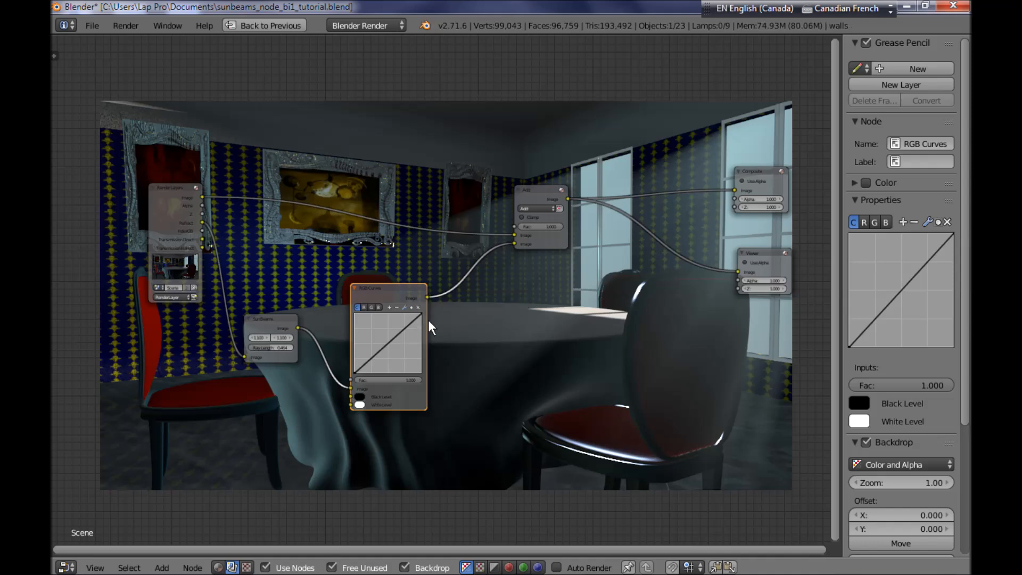
Step: Brighten the beams by moving the RGB curve's end point to X 0.538, Y 1.000 and adding a point at X 0.288, Y 0.700
drag(422, 313, 391, 312)
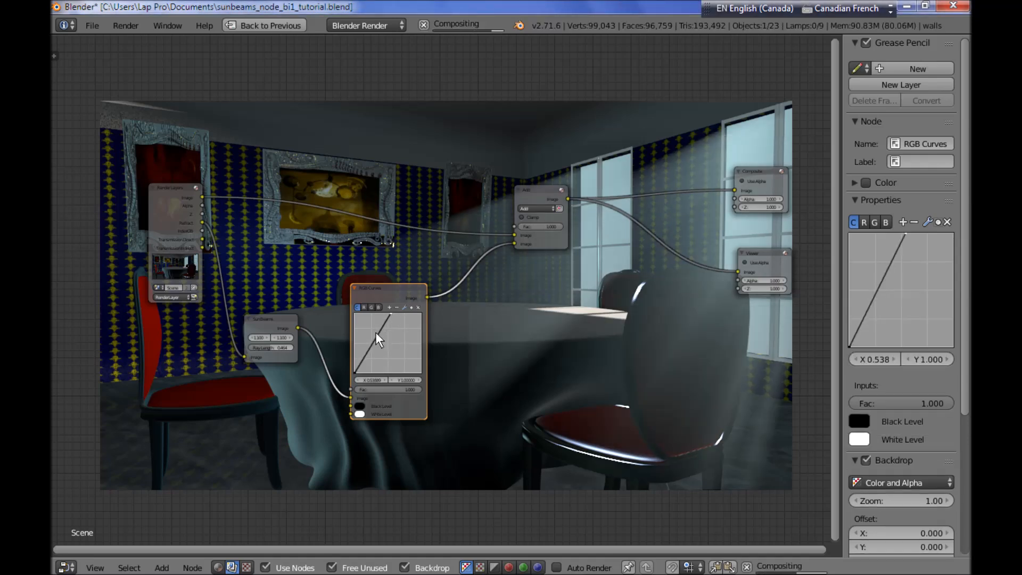
click(374, 331)
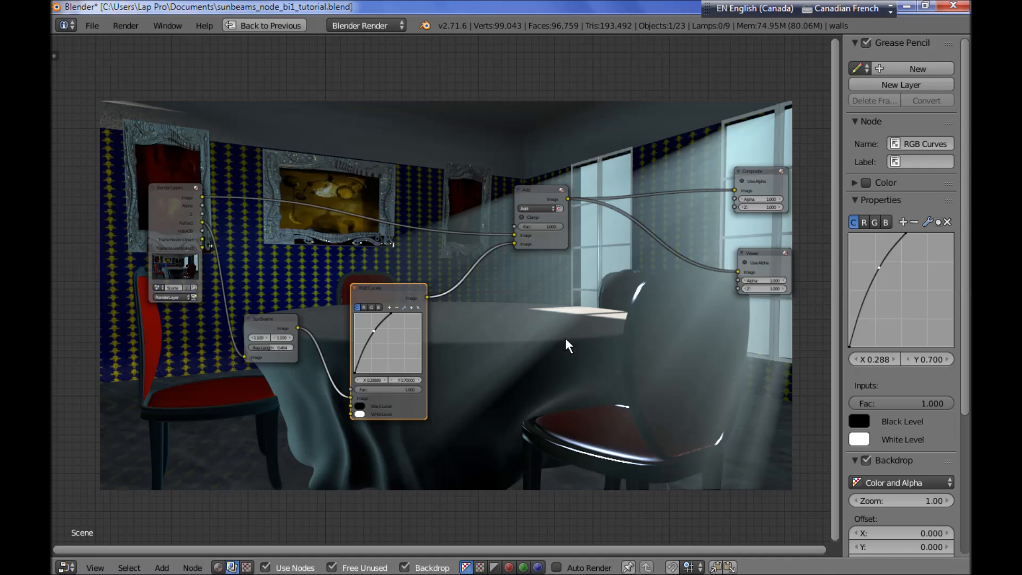
Step: Show a 3D view in place of the render result and set the chair object's pass index to 1
middle_drag(559, 365, 520, 366)
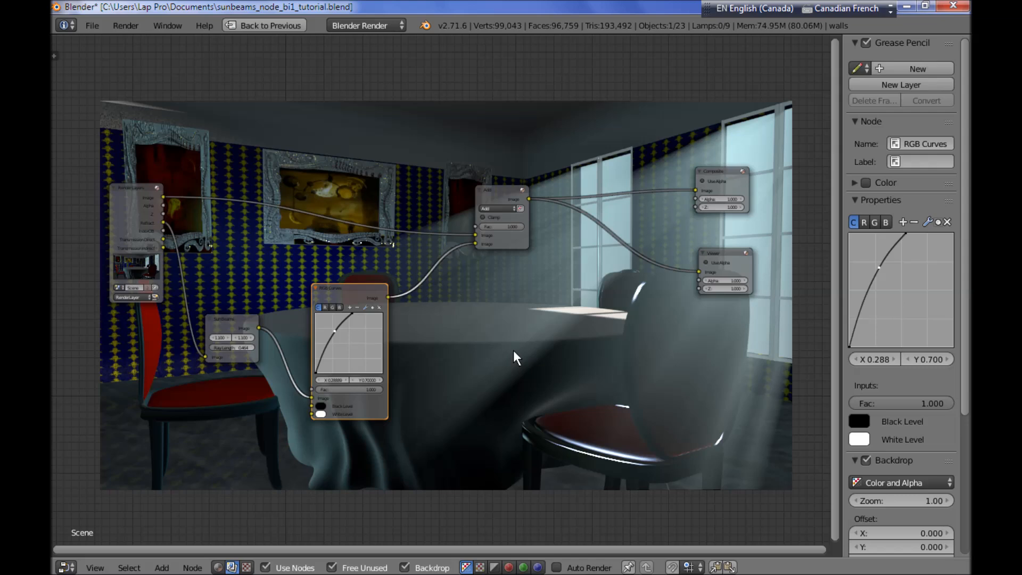
key(ctrl+Up)
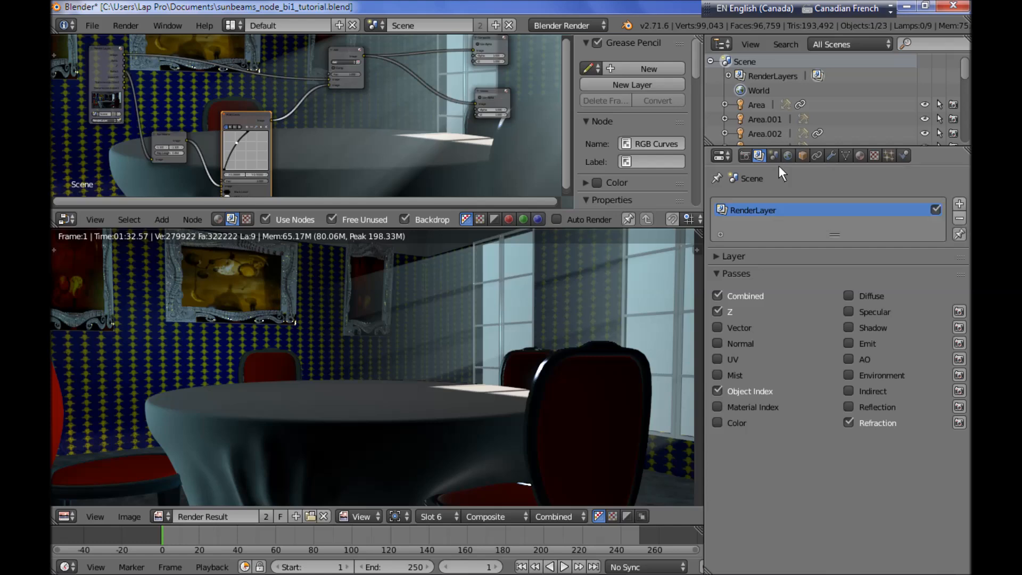
click(67, 516)
click(119, 495)
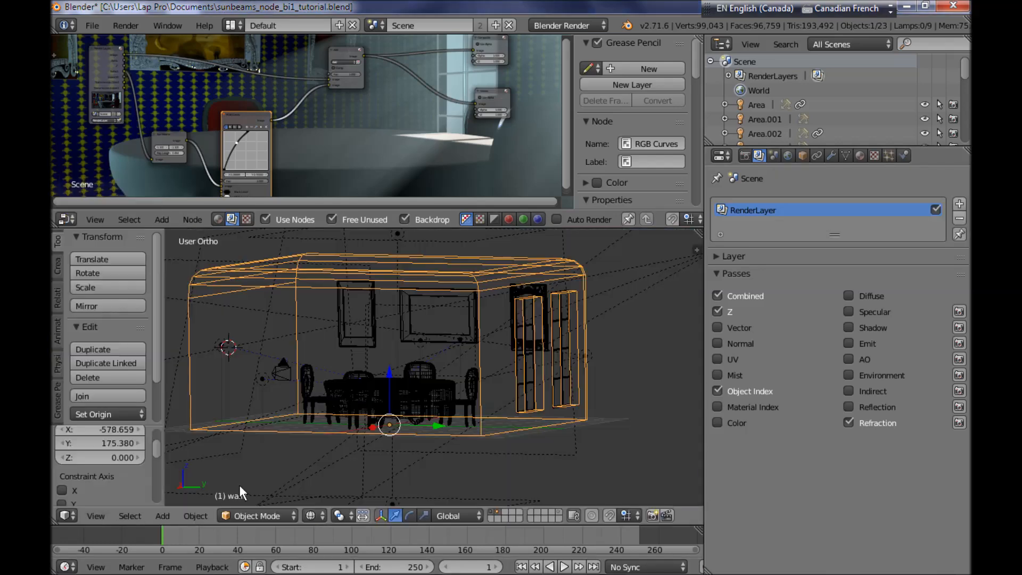
right_click(472, 393)
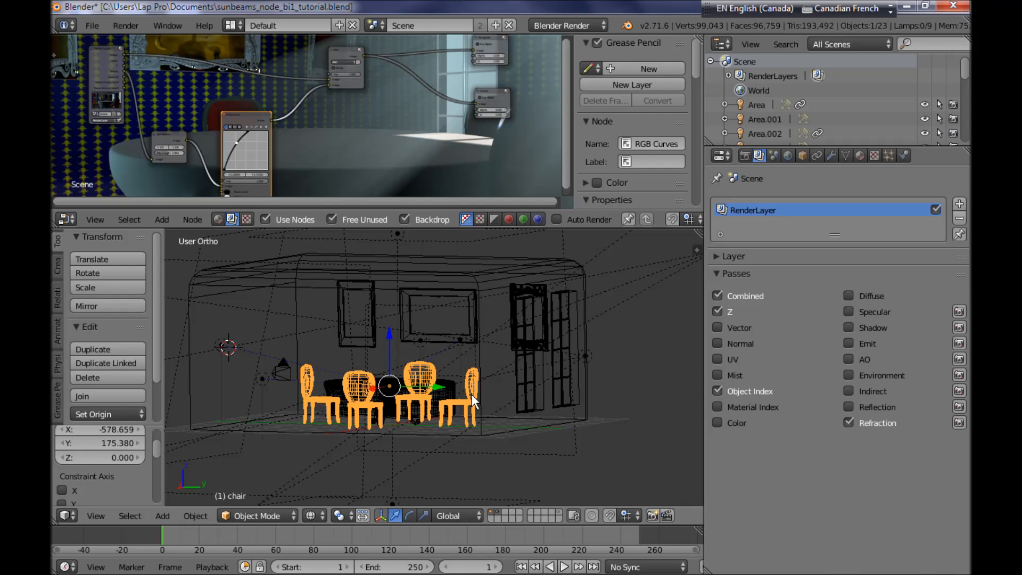
click(803, 155)
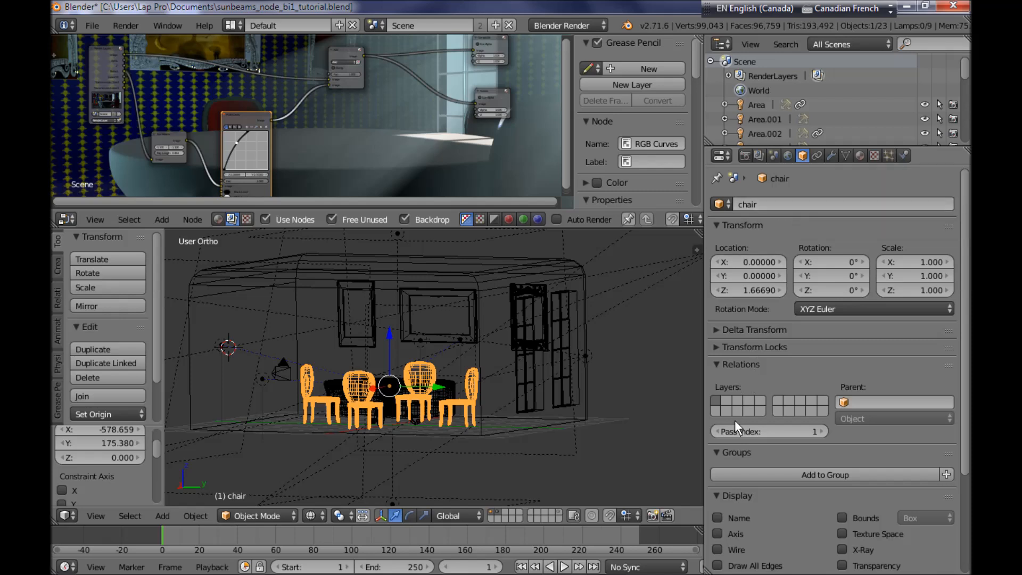
click(712, 433)
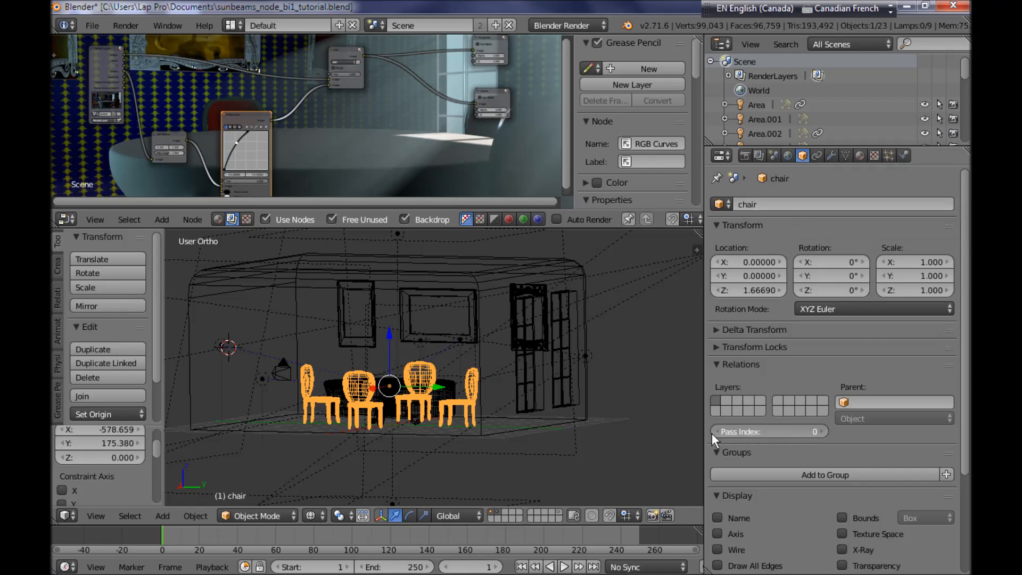
click(823, 432)
Step: Select the table.001 object and set its pass index to 1
right_click(446, 386)
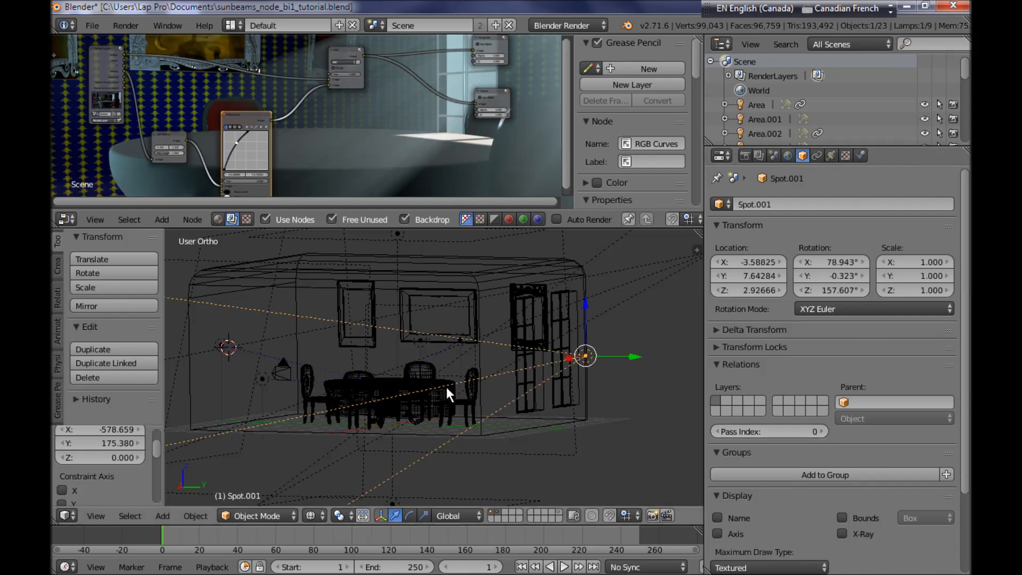
right_click(446, 393)
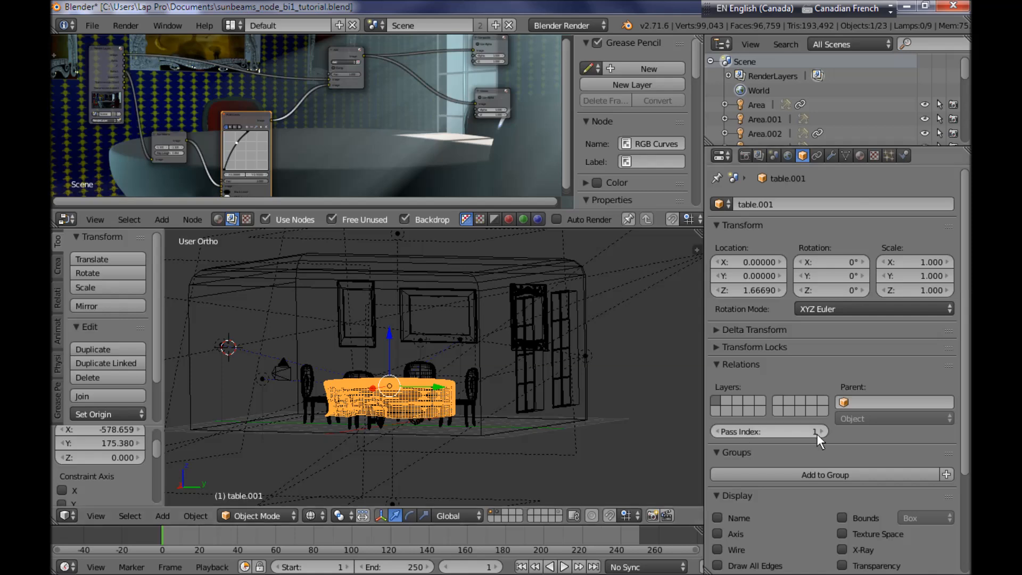
click(728, 429)
click(732, 427)
text(96)
key(Return)
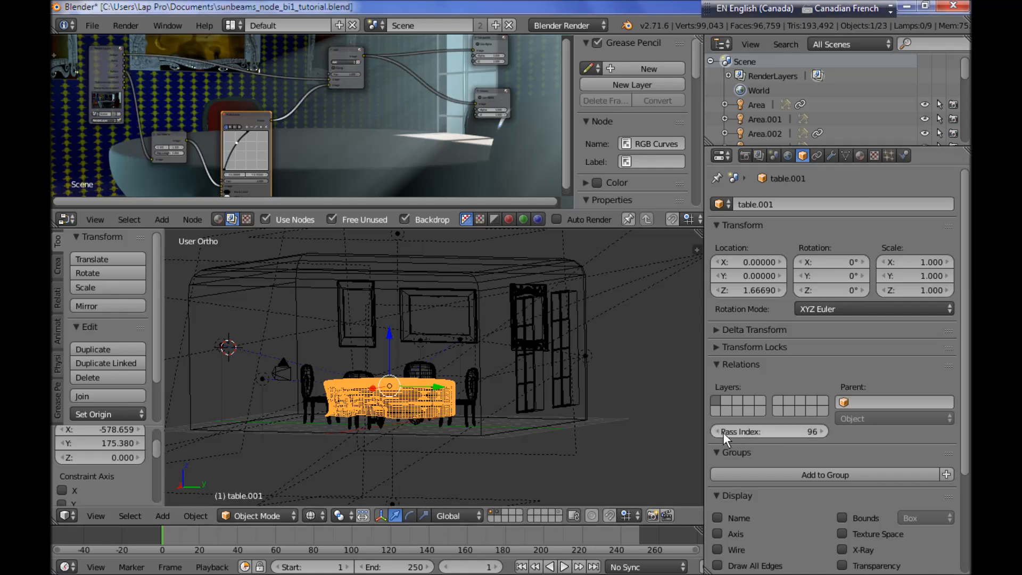
click(800, 430)
text(1)
key(Return)
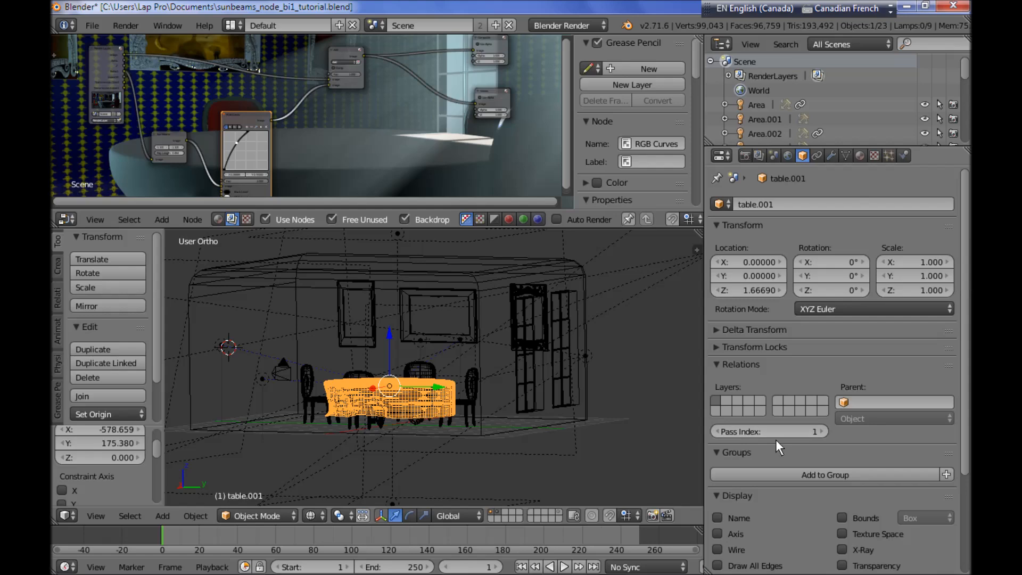
Step: Enable the Object Index pass for the render layer and return to the full-size node editor
key(ctrl+Up)
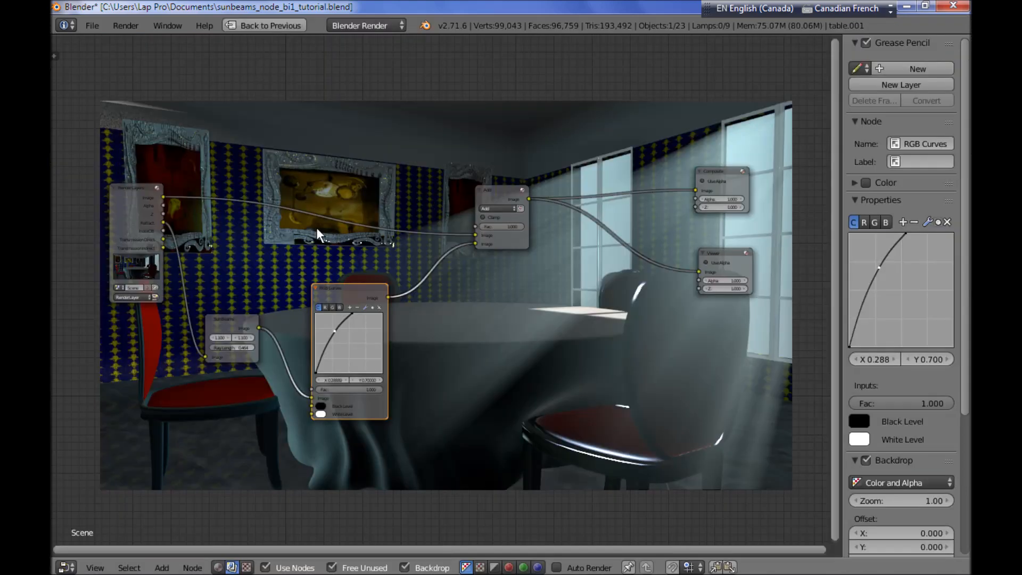
key(ctrl+Up)
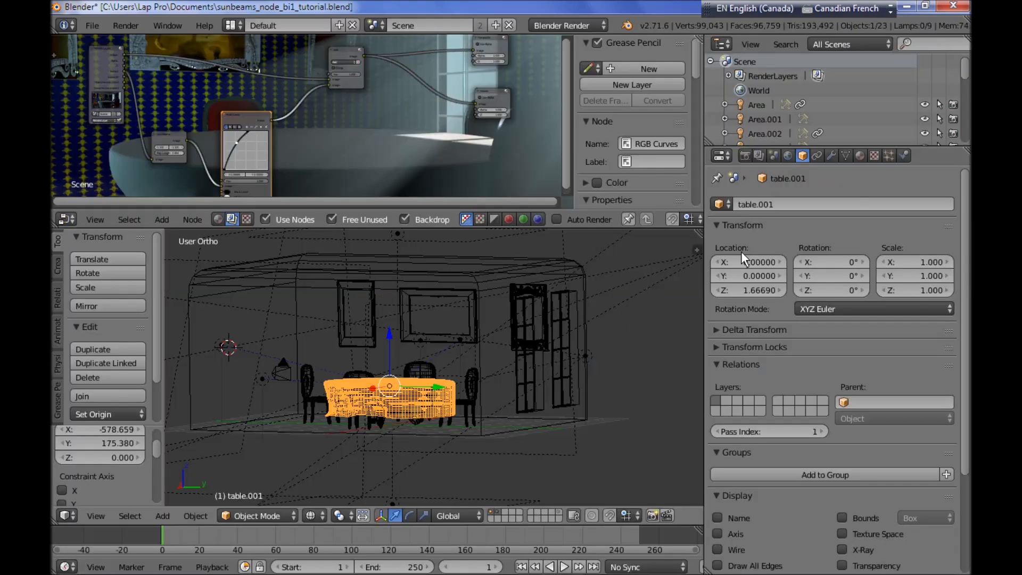
click(758, 155)
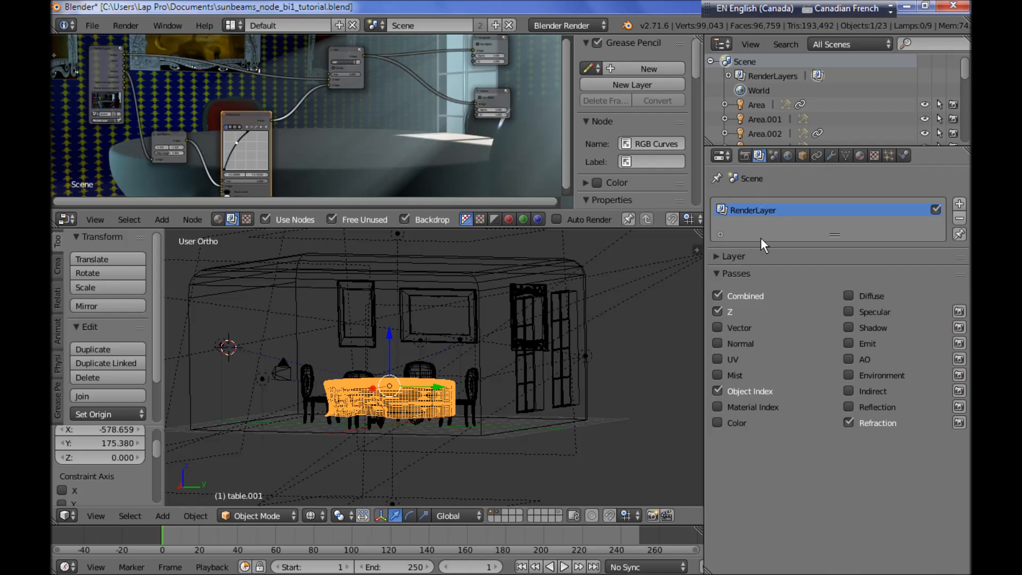
click(717, 390)
click(716, 391)
key(ctrl+Up)
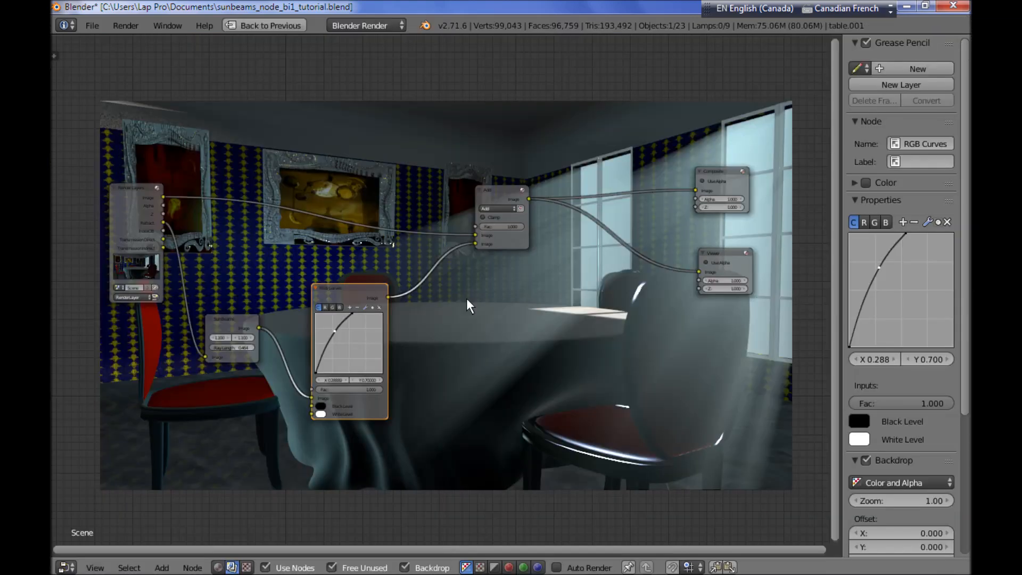
Step: Add an ID Mask node above the Render Layers link, feed it the object index output, and set its index to 1
mouse_move(285, 255)
middle_down()
mouse_move(274, 257)
mouse_move(278, 241)
middle_up()
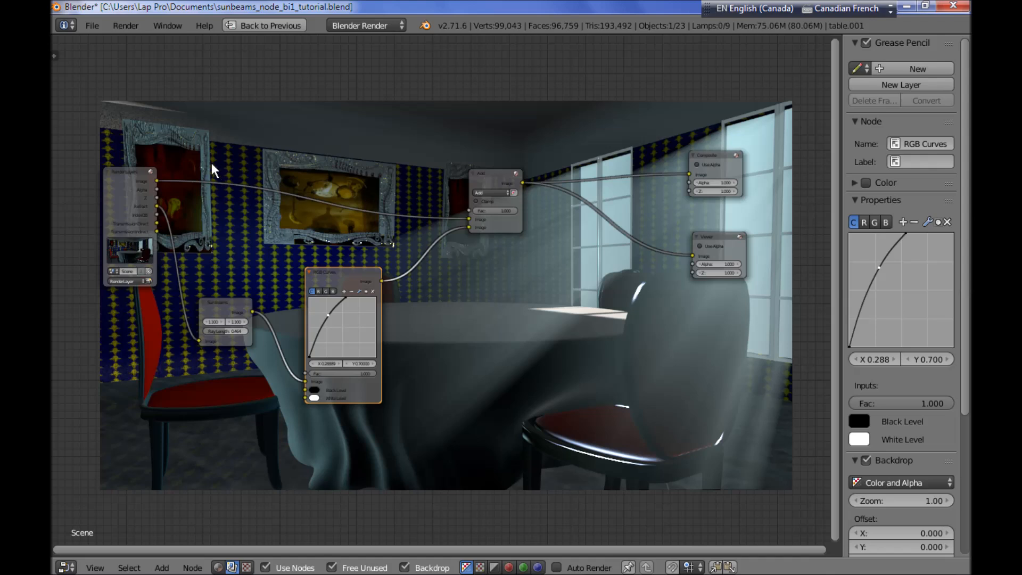
key(shift+a)
mouse_move(212, 166)
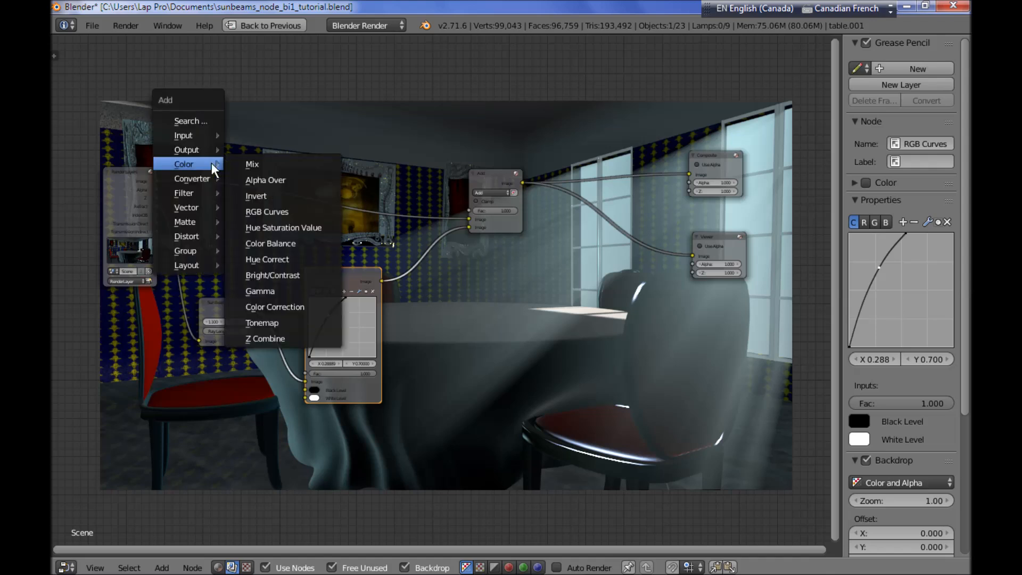
mouse_move(204, 208)
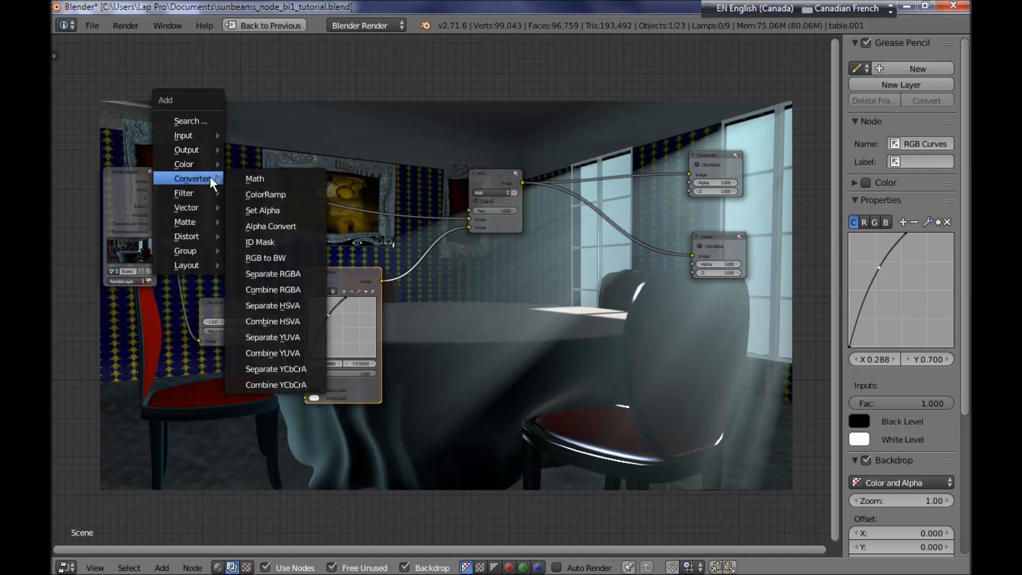
click(304, 242)
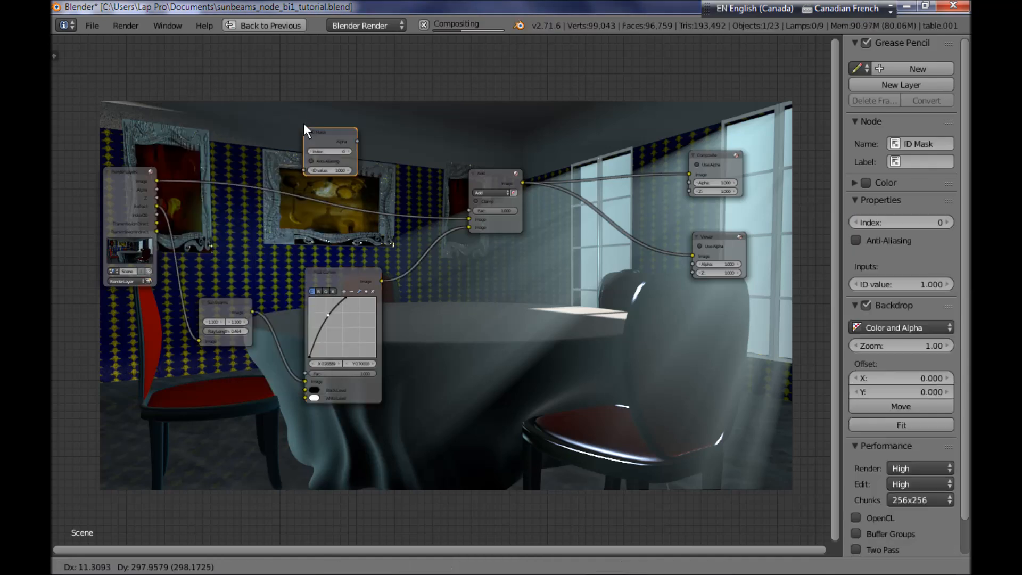
click(290, 130)
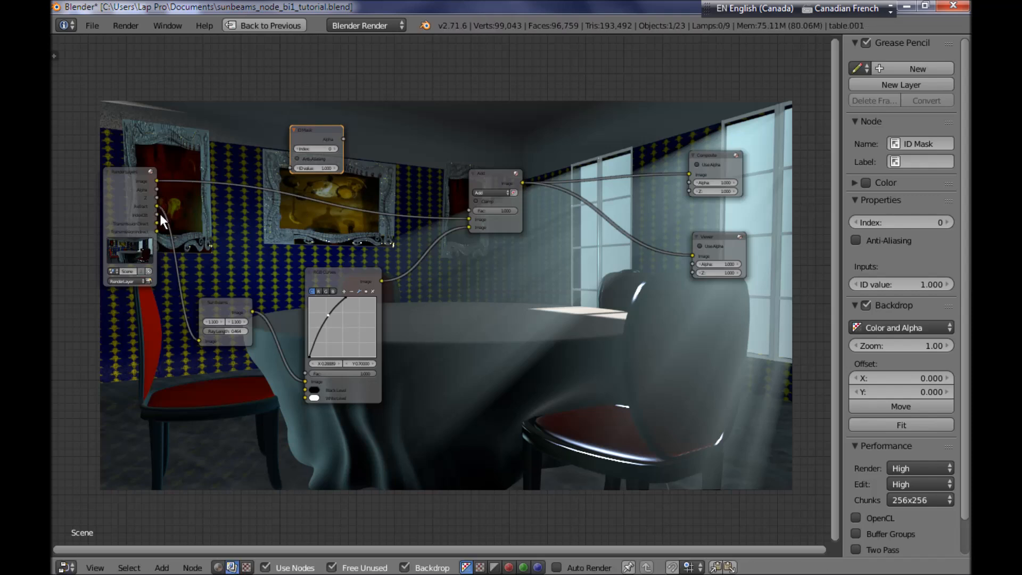
drag(158, 214, 292, 170)
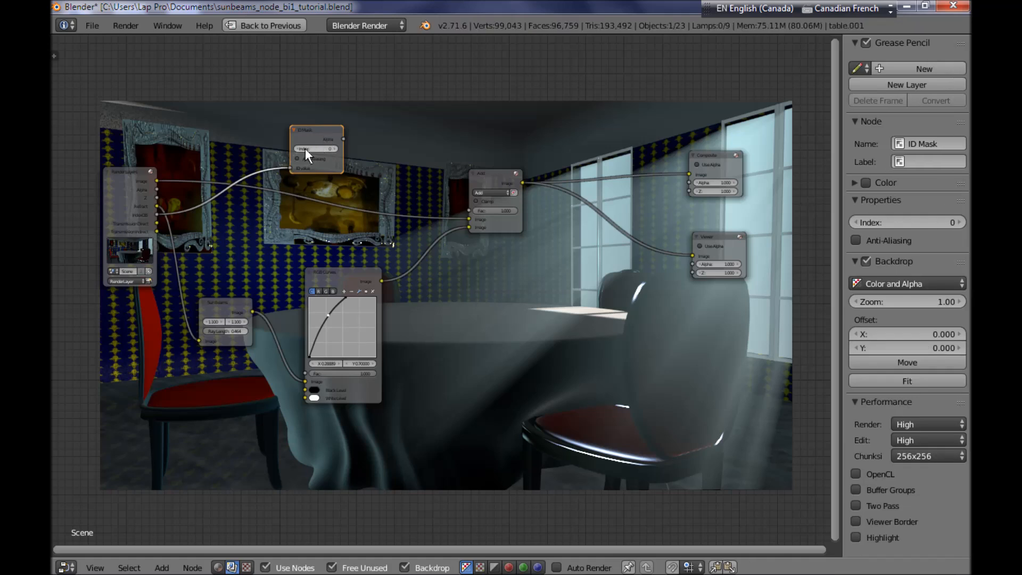
click(336, 149)
Step: Add a Mix node beside the RGB Curves node and set its second Image color to black
key(shift+a)
mouse_move(463, 336)
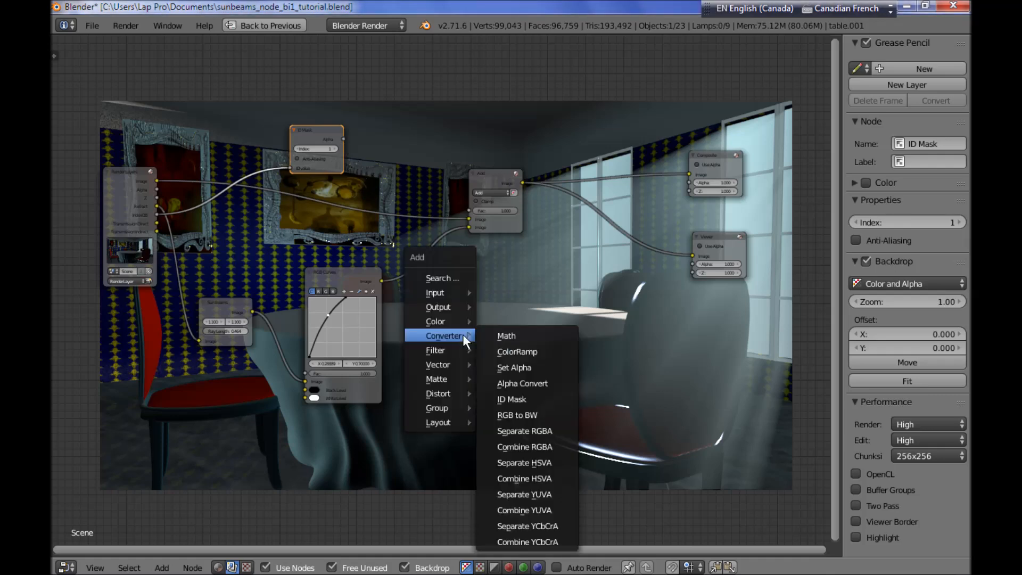
mouse_move(455, 320)
click(495, 319)
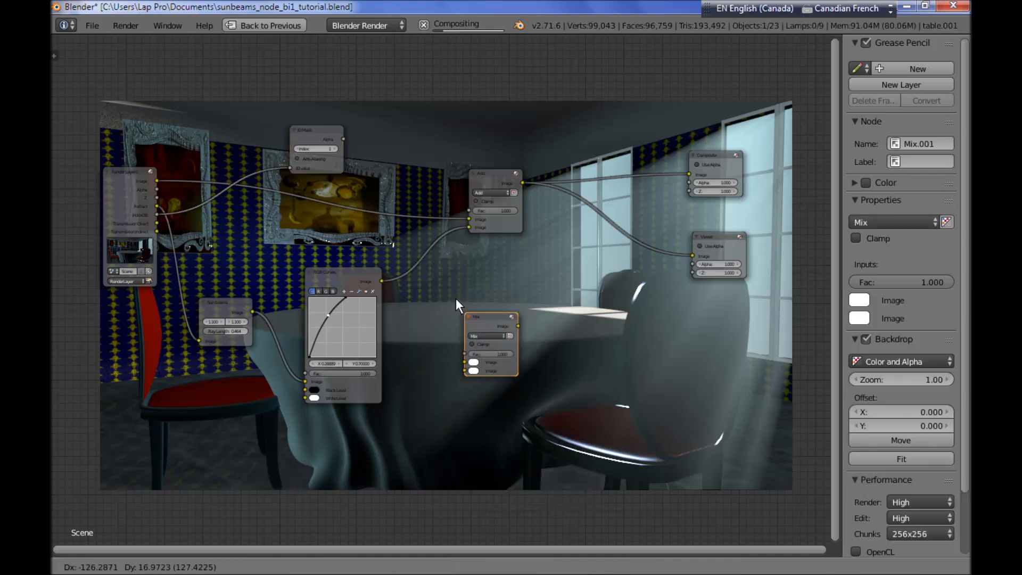
click(457, 282)
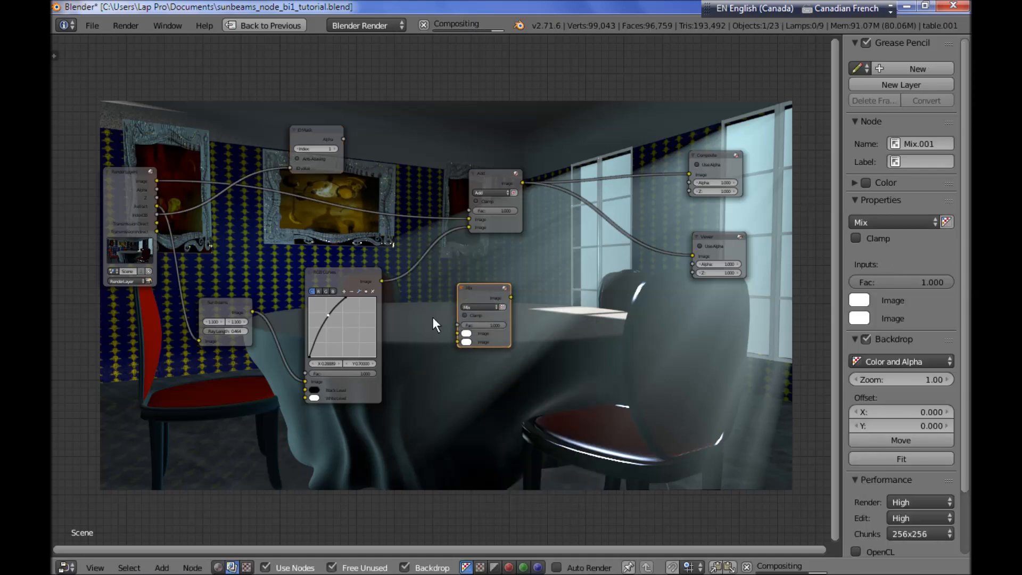
click(467, 341)
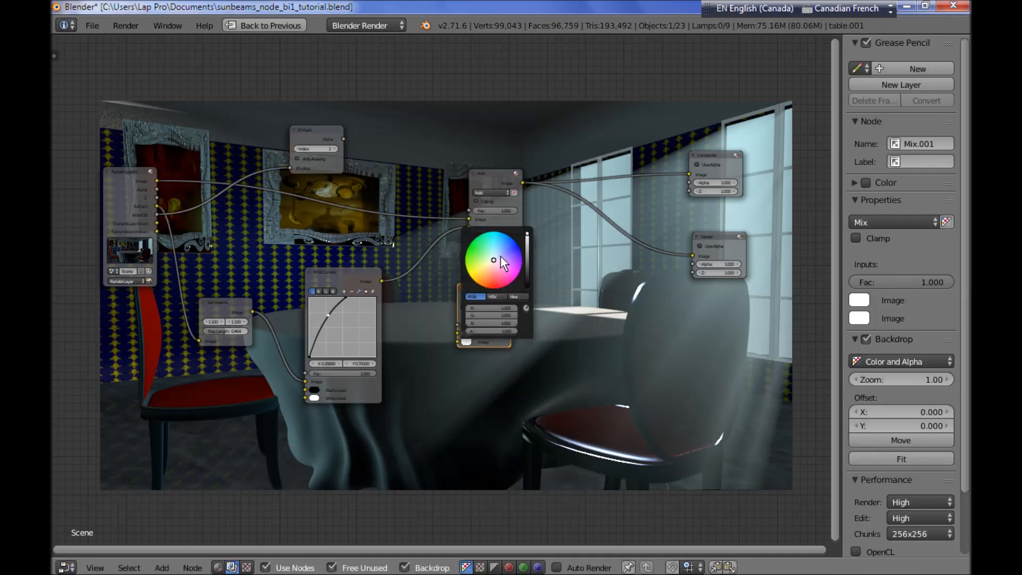
drag(526, 237, 529, 304)
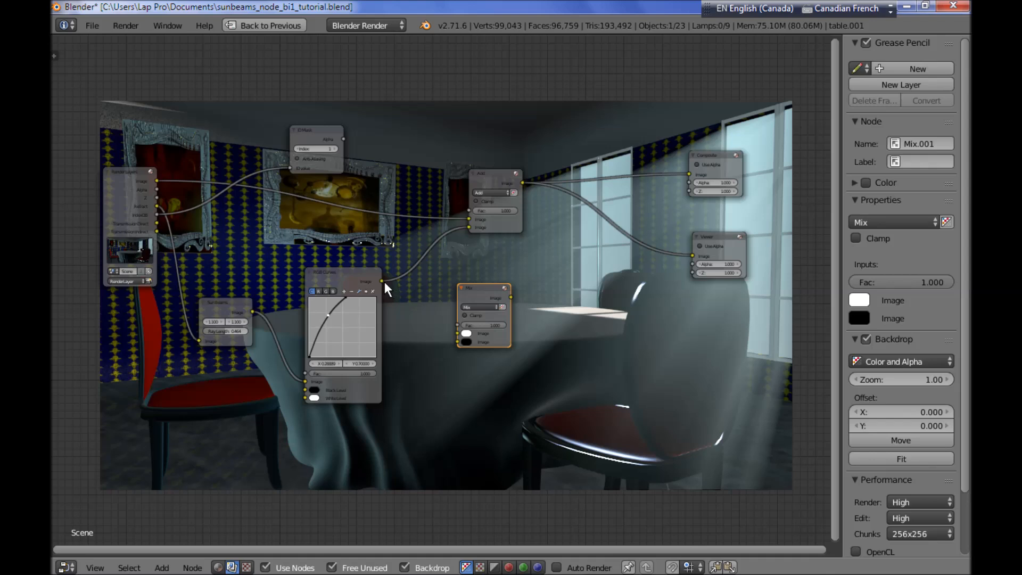
Step: Feed RGB Curves into the new Mix node's first Image input and the ID Mask alpha into its Fac, and preview the Mix in the Viewer
drag(383, 281, 456, 337)
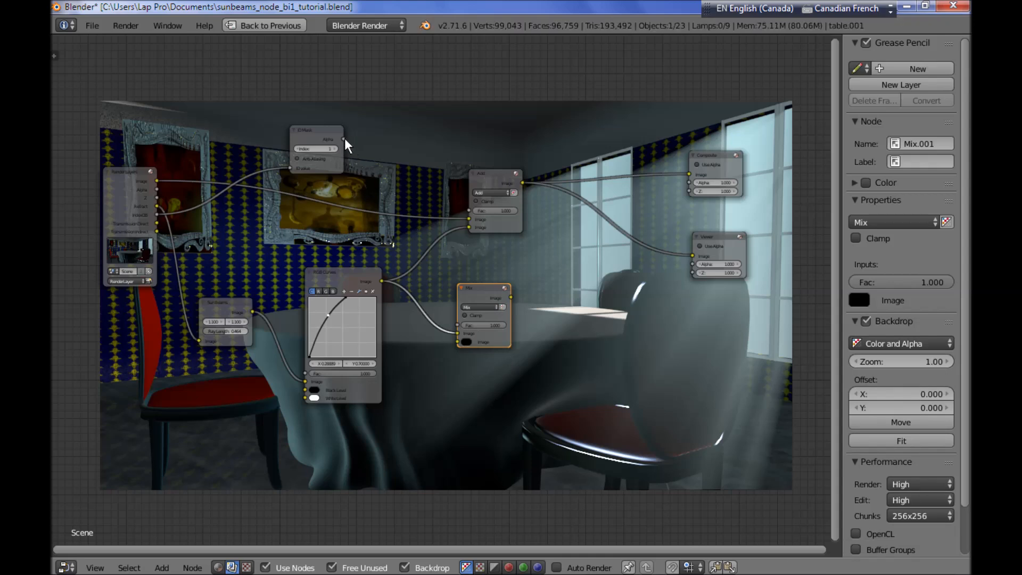
drag(322, 133, 327, 145)
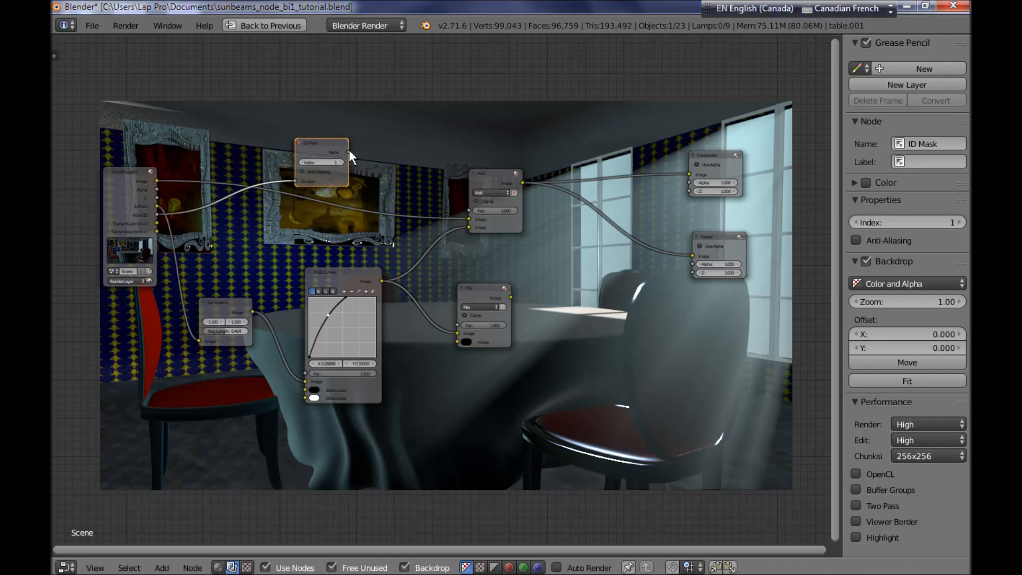
drag(349, 151, 453, 322)
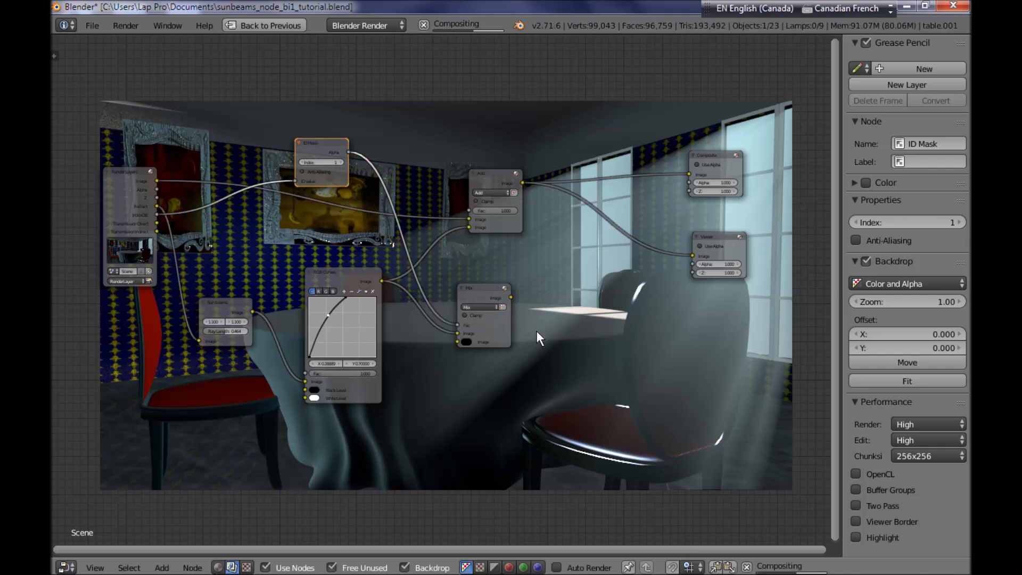
drag(512, 297, 692, 256)
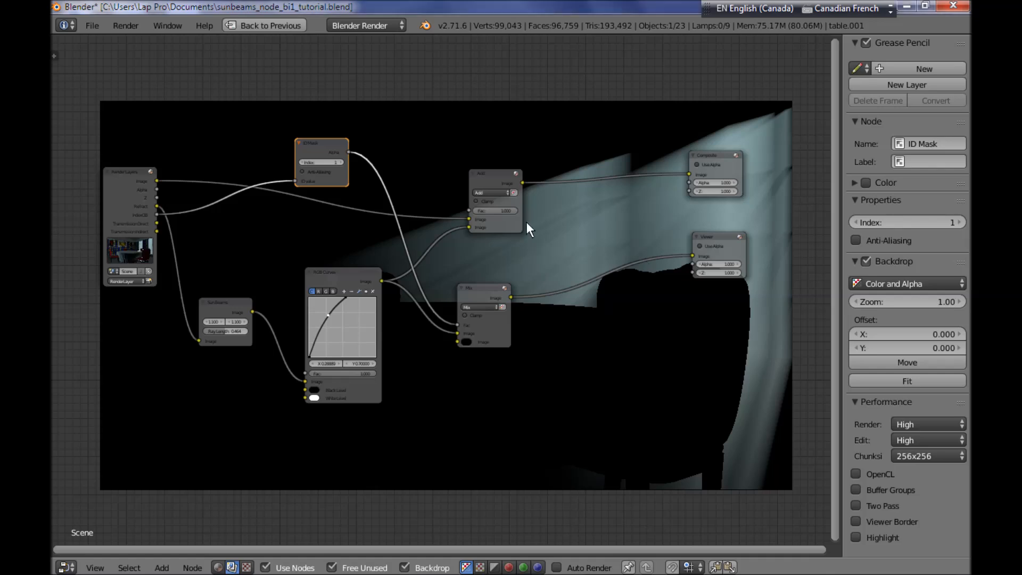
Step: Feed the masked Mix output into the Add node's second Image input and connect the Add output to the Viewer
drag(510, 297, 466, 226)
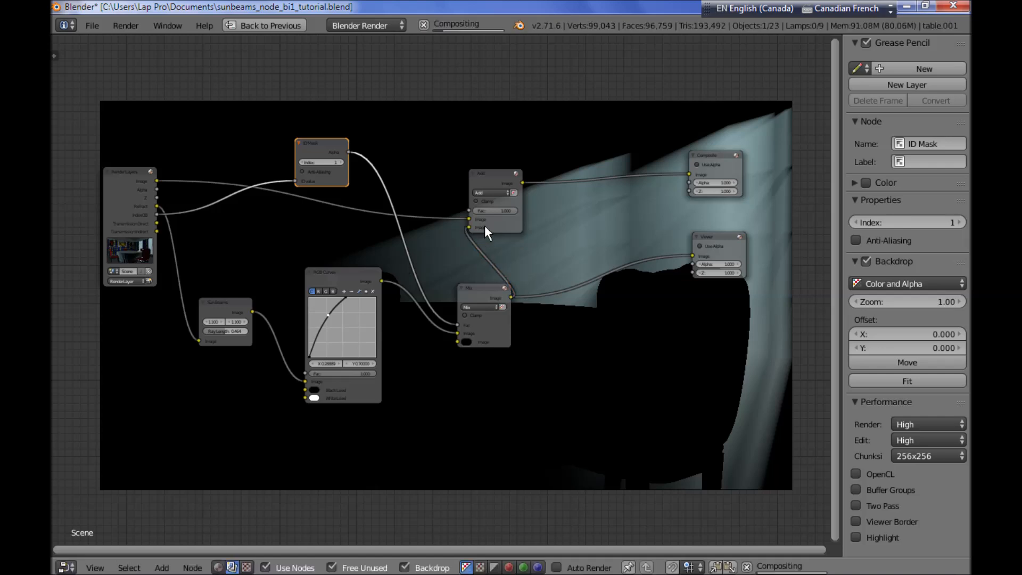
drag(501, 176, 551, 179)
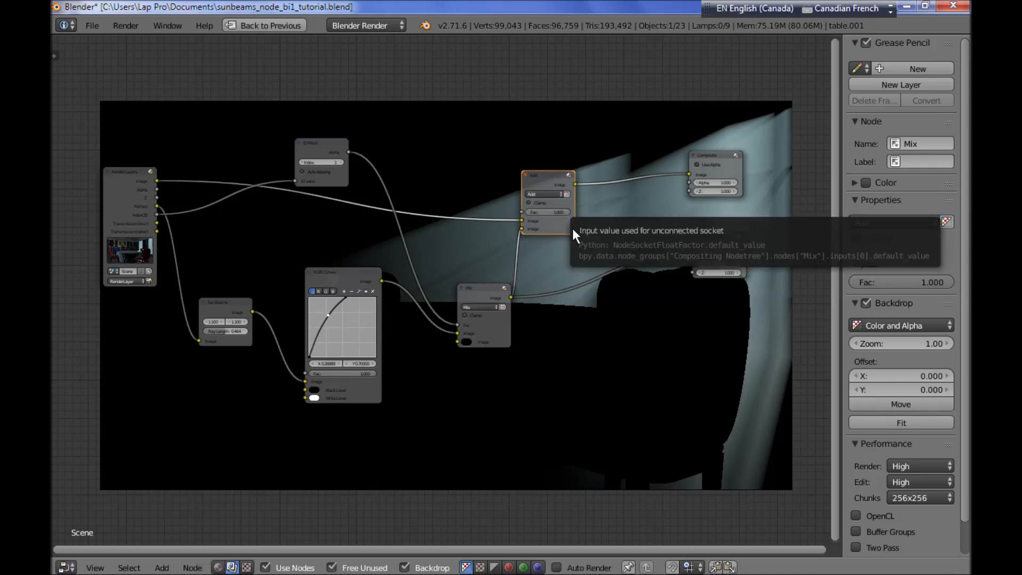
drag(576, 183, 694, 258)
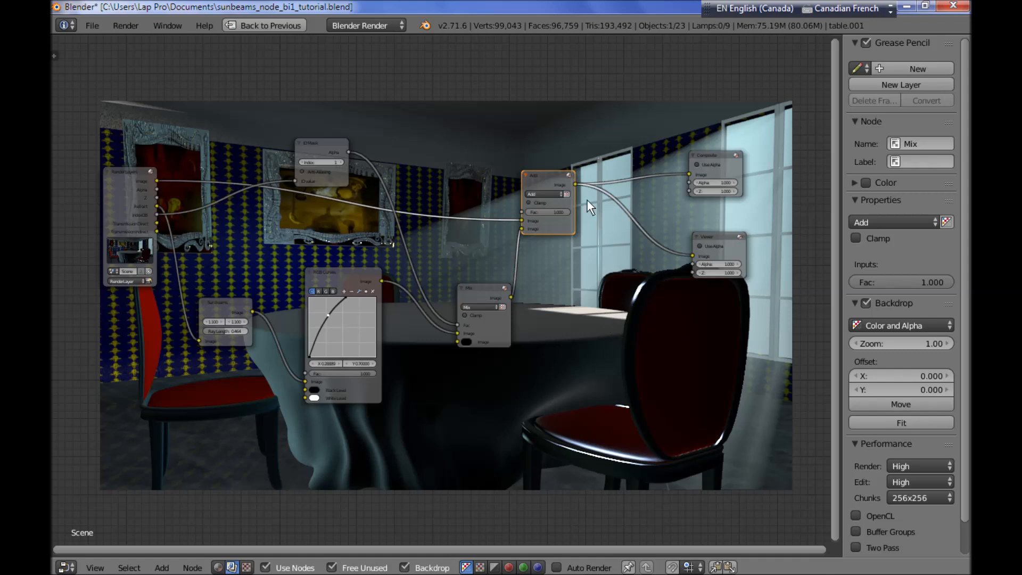
Step: Tidy the positions of the Composite and Mix nodes and show the full render result
drag(722, 158, 741, 144)
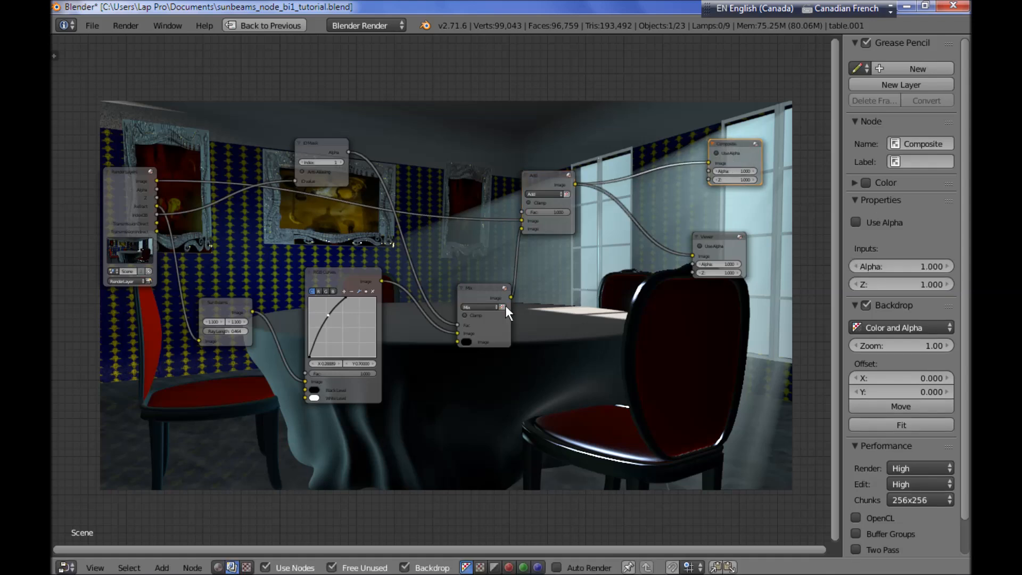
drag(485, 287, 471, 258)
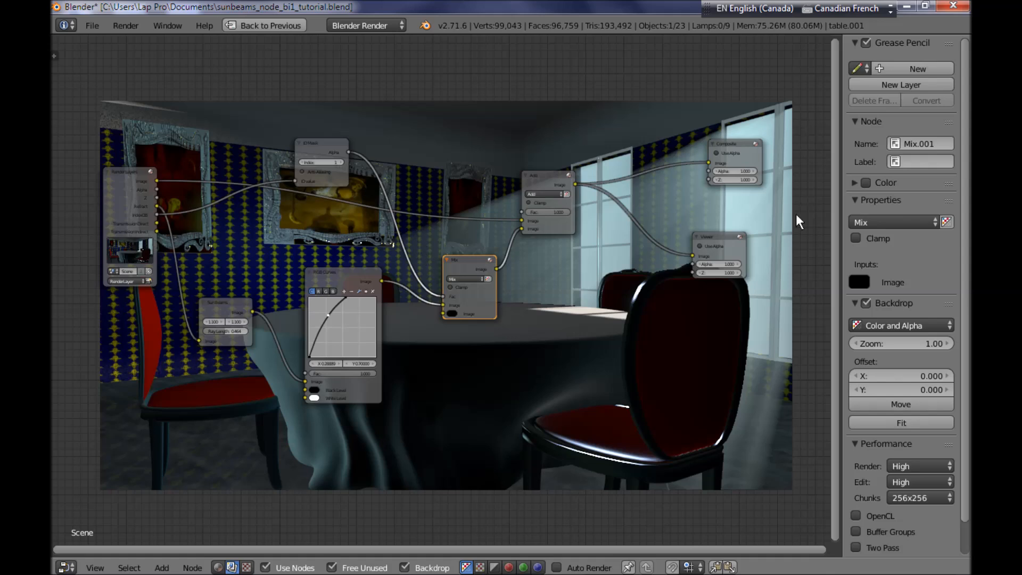
mouse_move(743, 423)
middle_down()
mouse_move(750, 401)
mouse_move(753, 426)
middle_up()
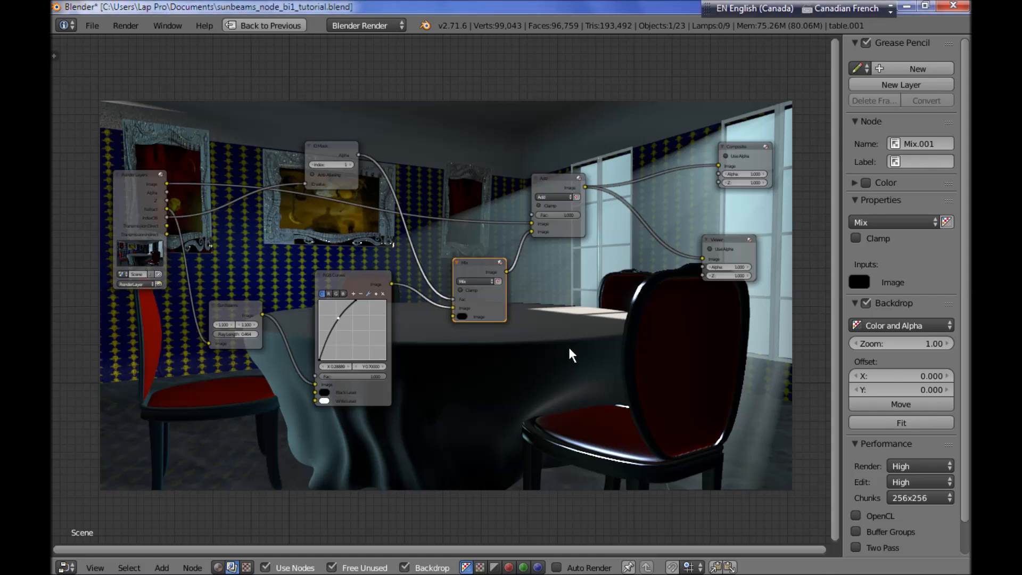
key(F11)
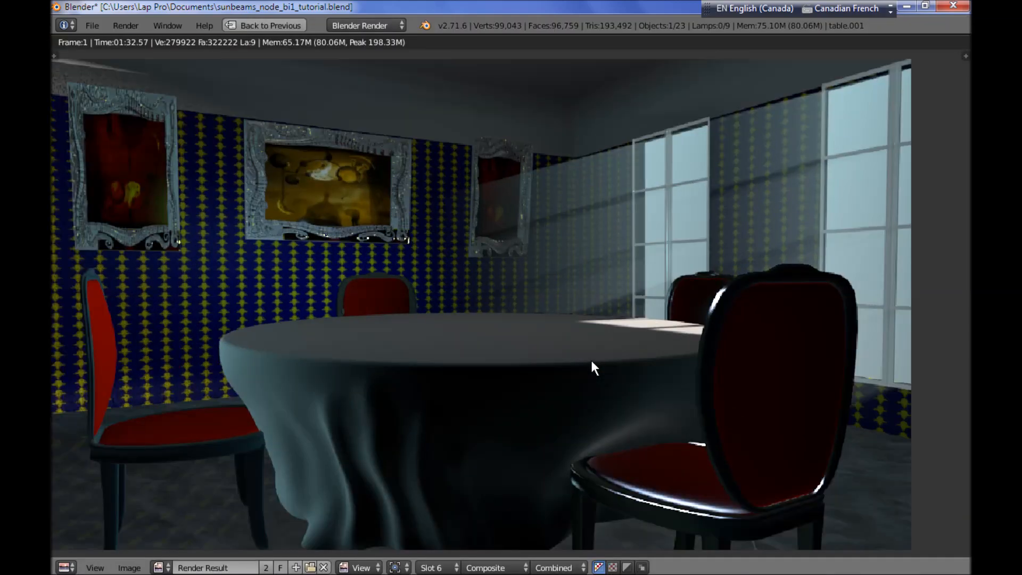